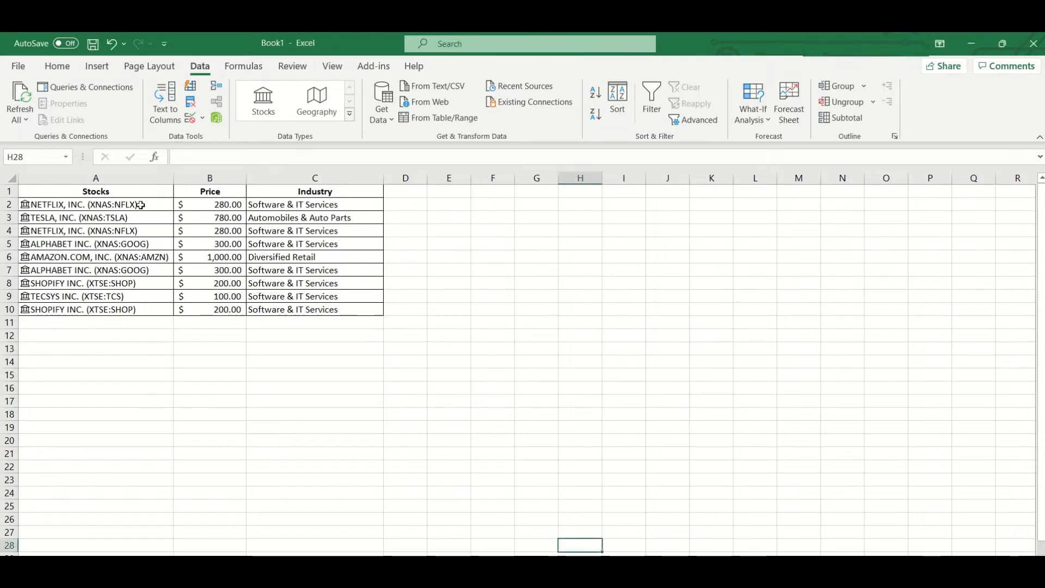
# Step: Fill both NETFLIX cells in the Stocks column, A2 and A4, with light blue
pyautogui.click(140, 204)
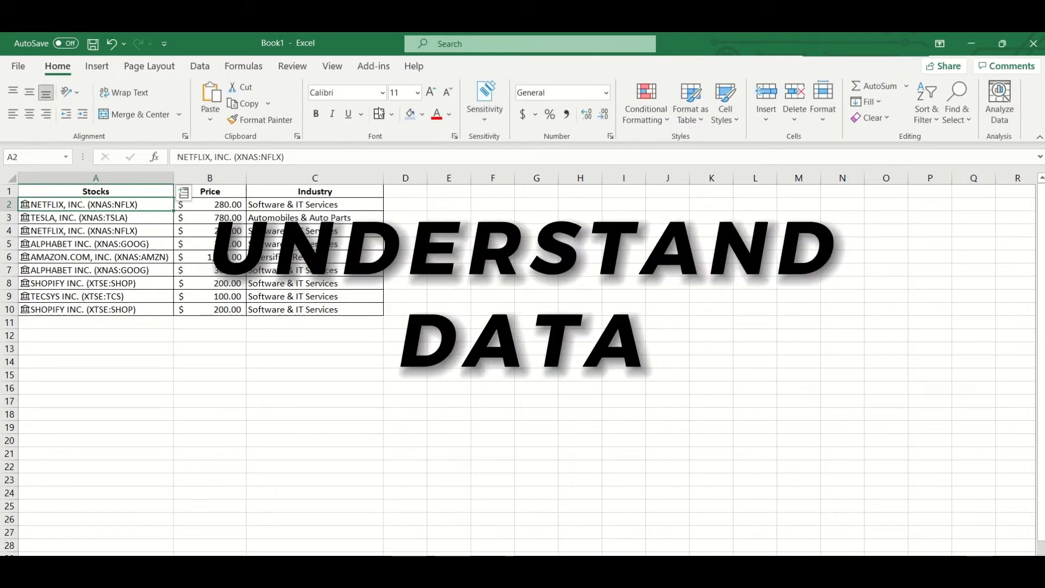
pyautogui.click(412, 118)
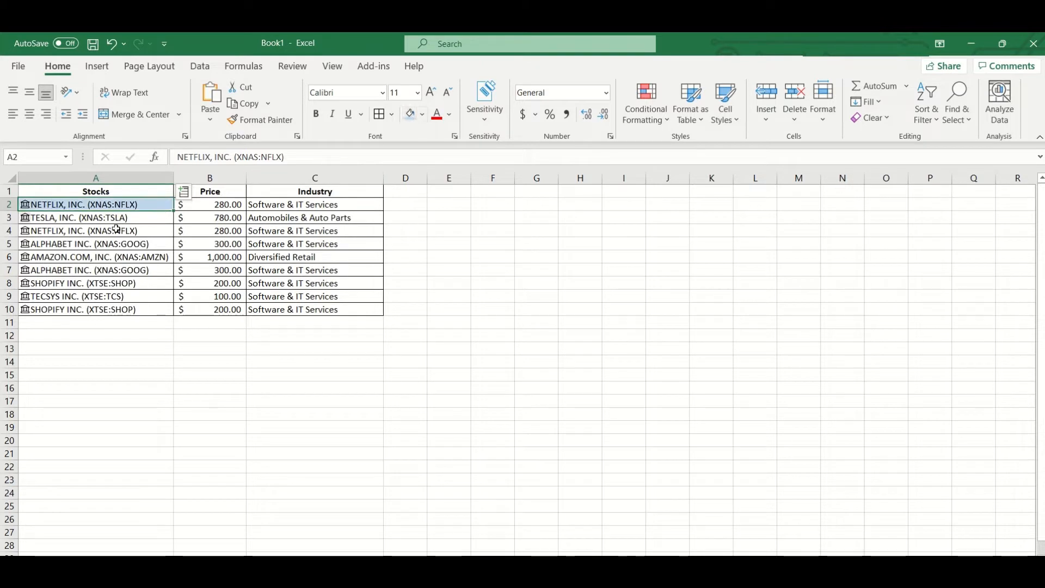
pyautogui.press('Down')
pyautogui.press('Down')
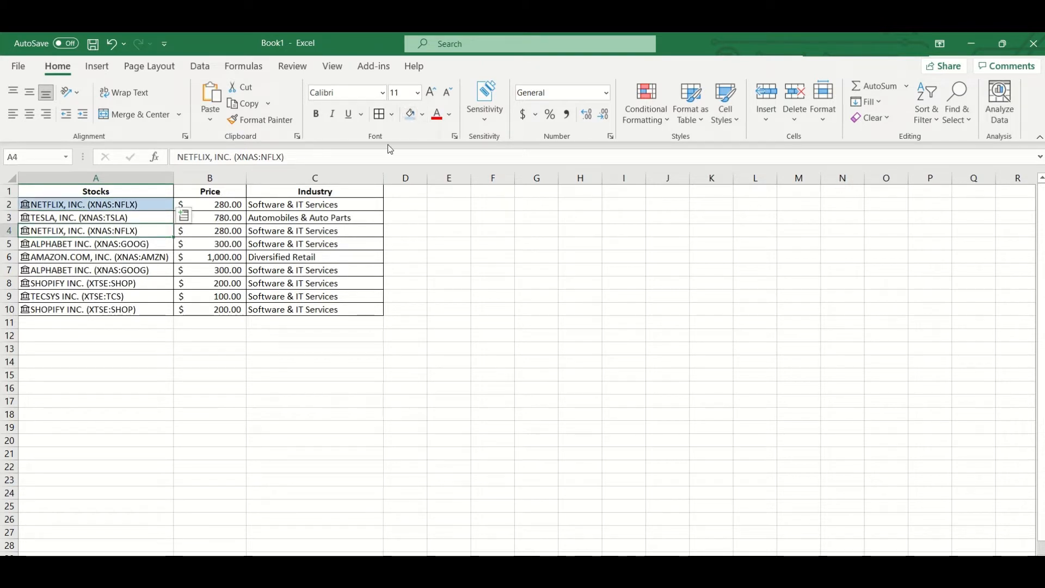
pyautogui.click(410, 118)
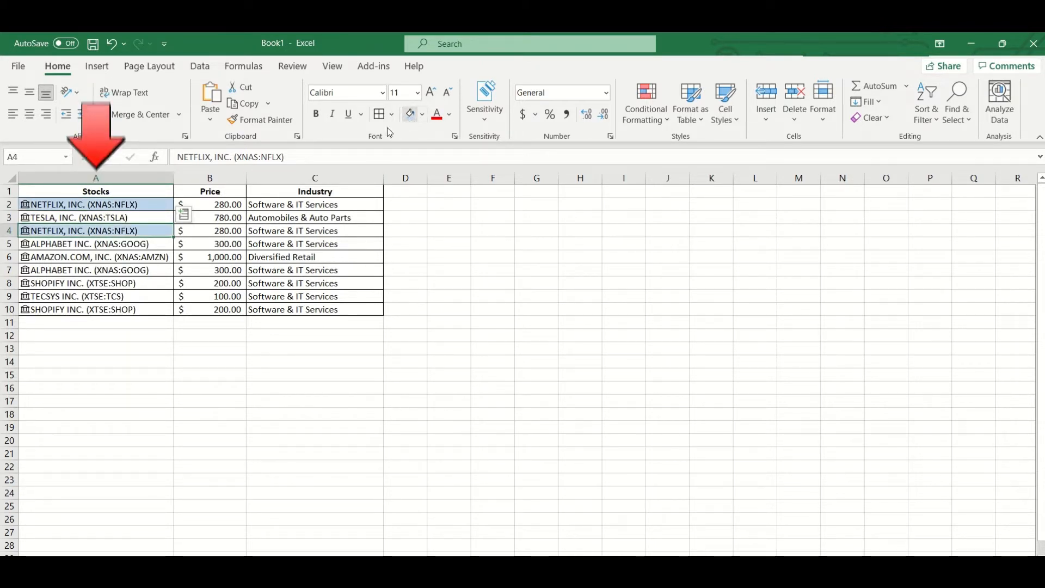
# Step: Fill both ALPHABET cells in the Stocks column, A5 and A7, with yellow
pyautogui.click(125, 244)
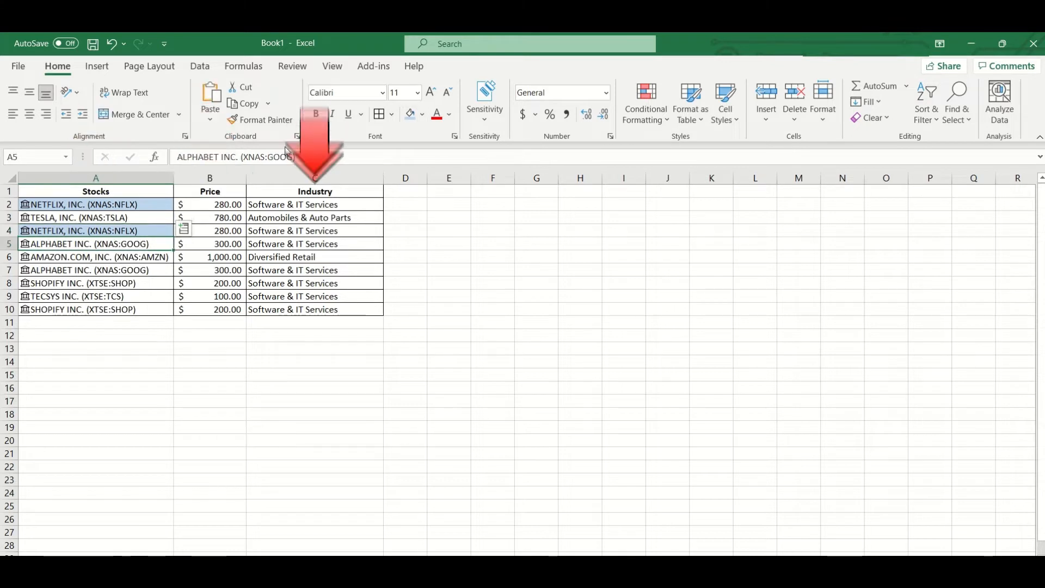
pyautogui.click(423, 115)
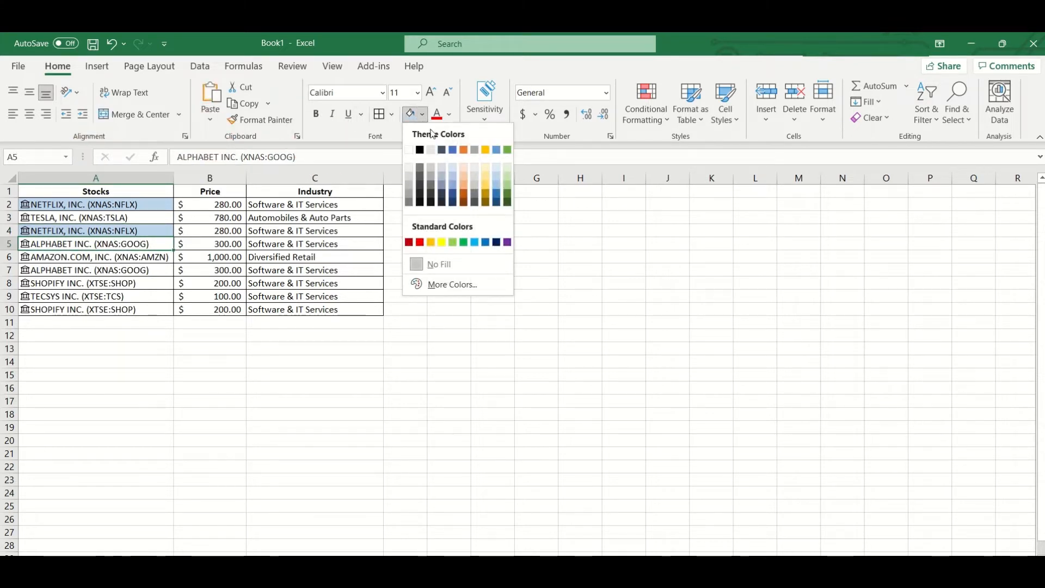
pyautogui.click(442, 242)
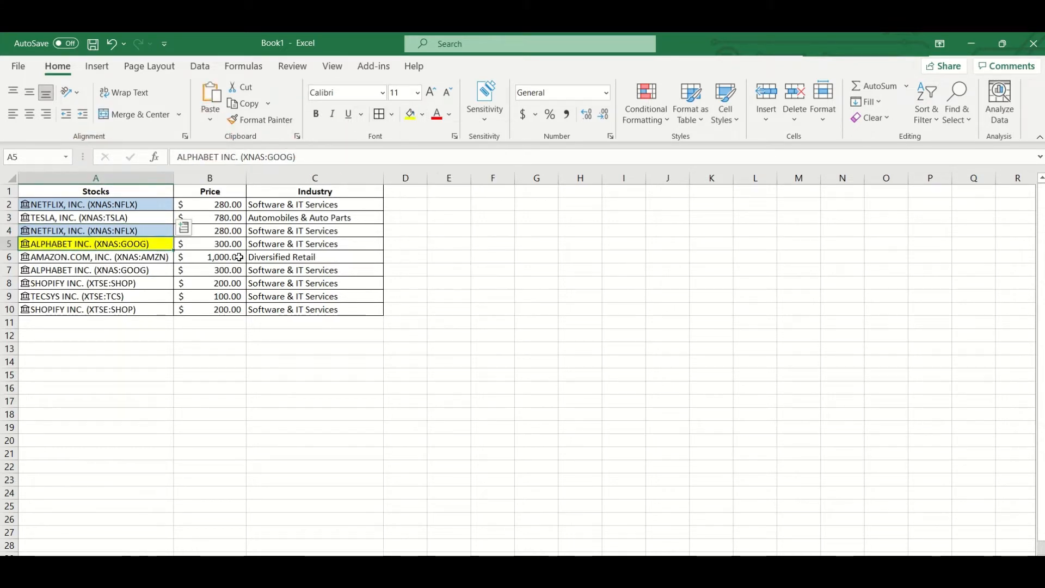
pyautogui.click(150, 269)
pyautogui.click(410, 114)
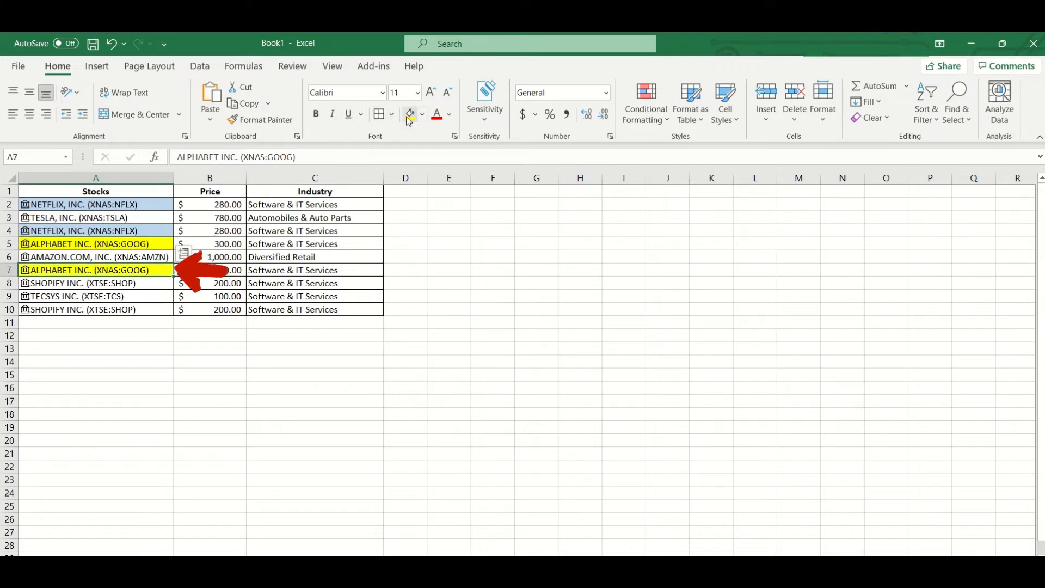
# Step: Fill both SHOPIFY cells in the Stocks column, A8 and A10, with orange
pyautogui.click(59, 284)
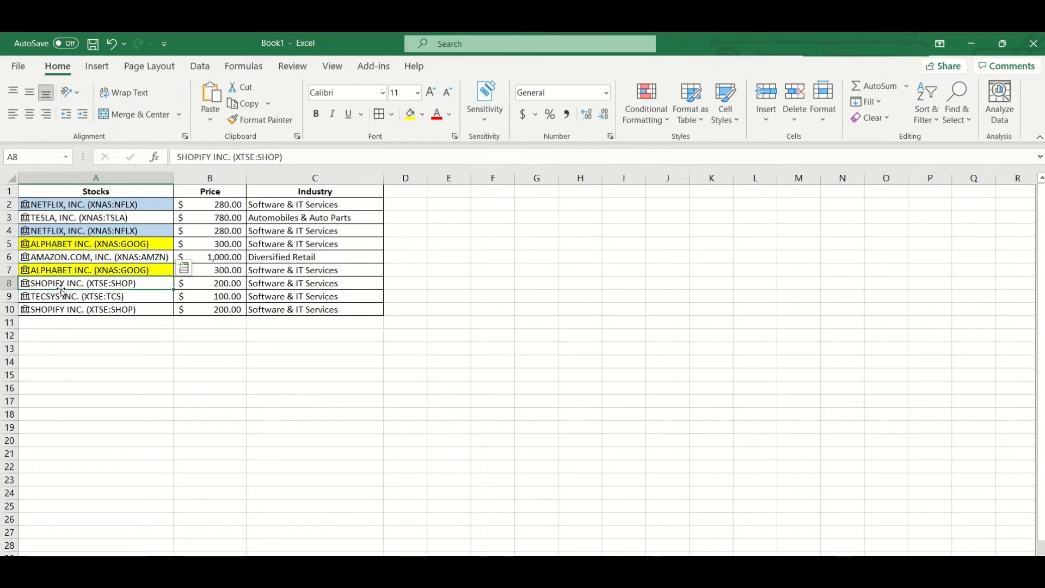
pyautogui.click(422, 115)
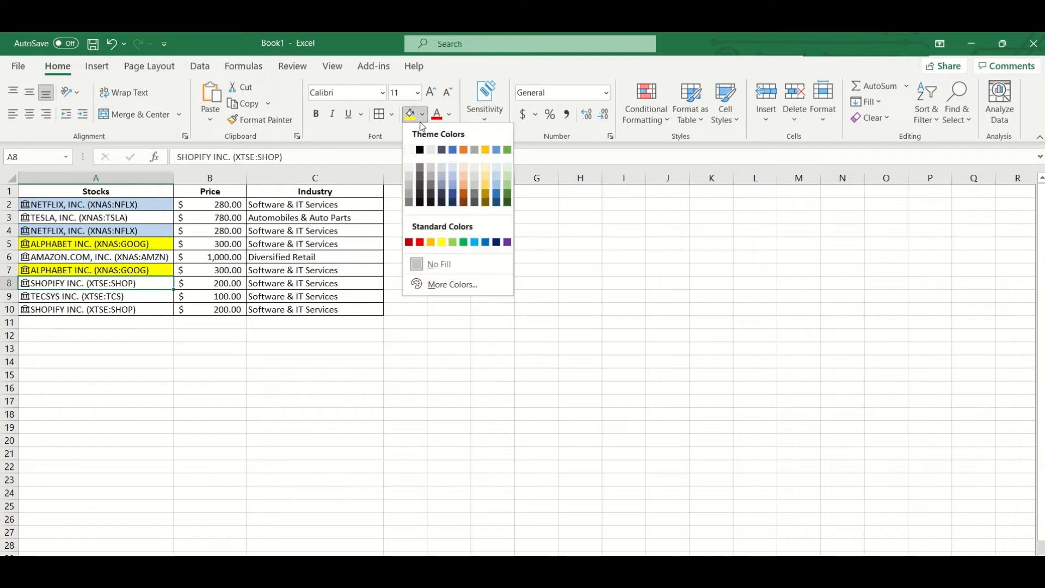
pyautogui.click(486, 150)
pyautogui.click(119, 310)
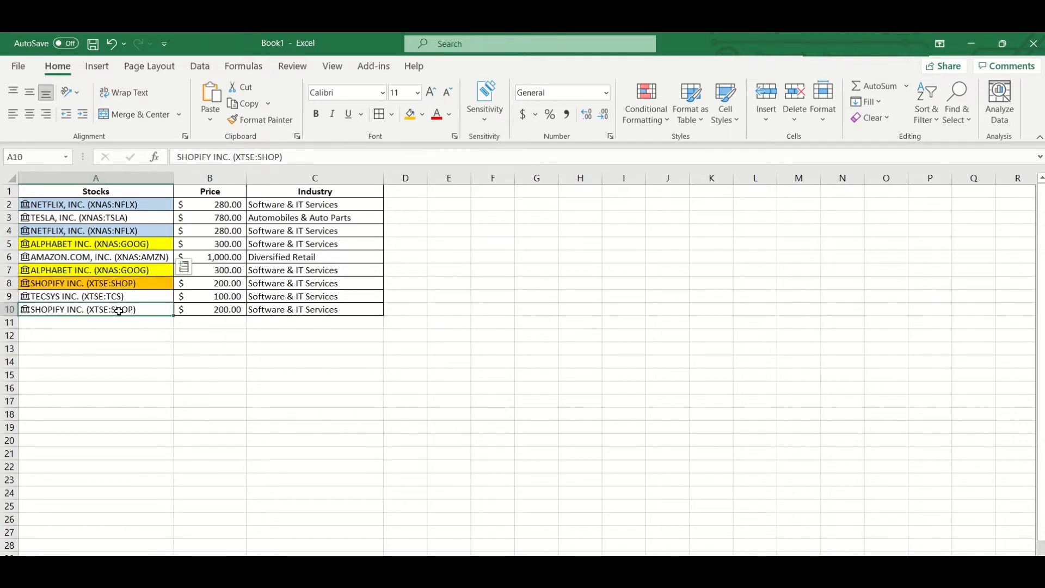
pyautogui.click(409, 114)
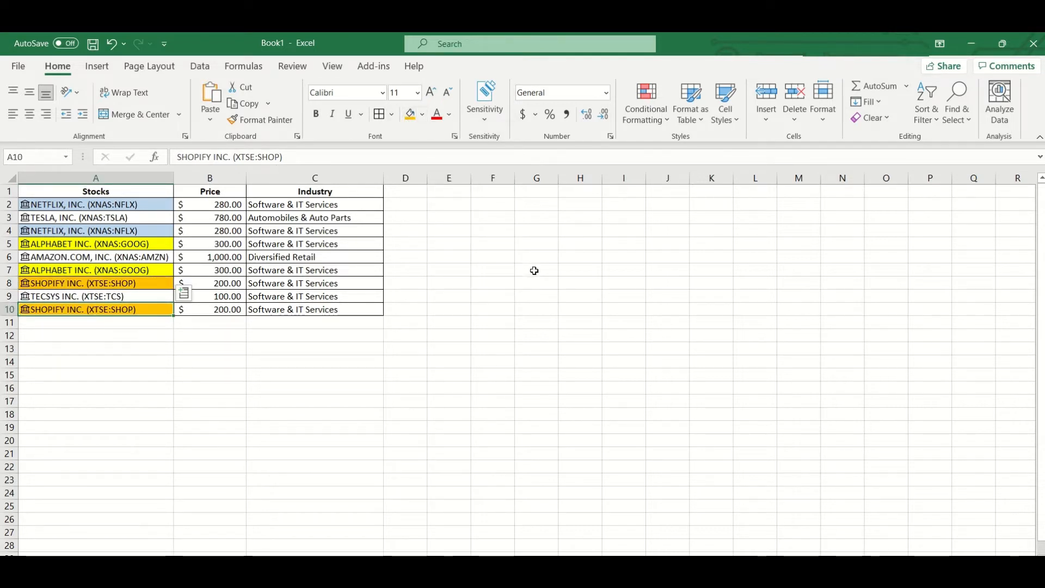
pyautogui.click(561, 285)
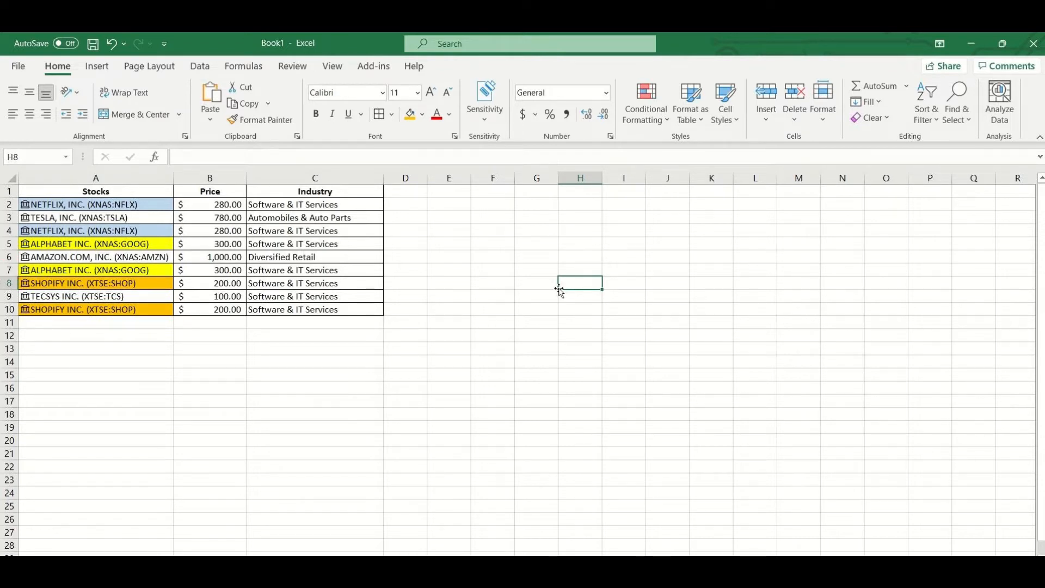
# Step: Start Remove Duplicates on the whole stocks table, deselecting all columns and keeping the option that the data has headers
pyautogui.click(124, 193)
pyautogui.hotkey('ctrl', 'a')
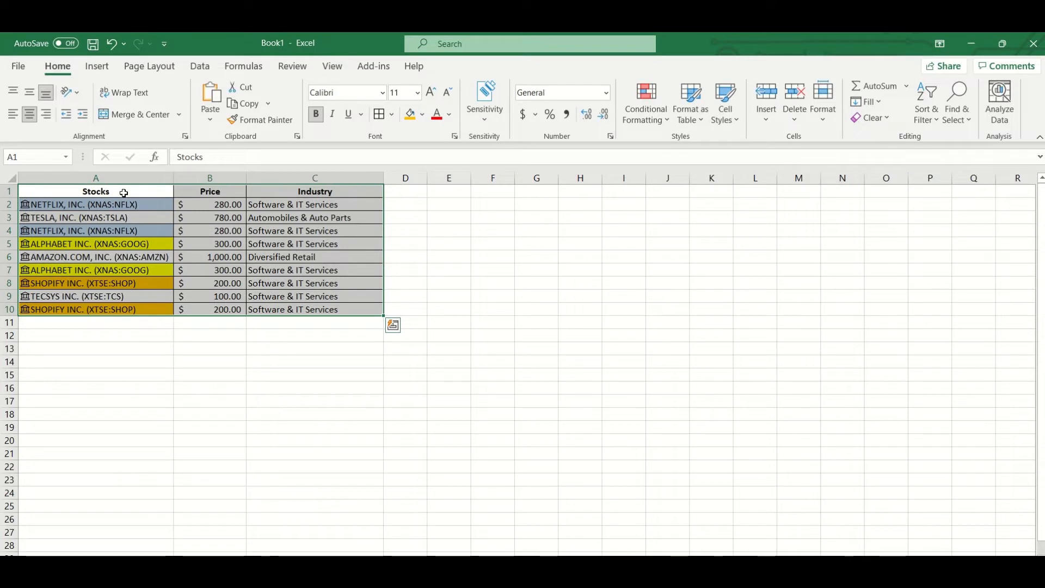
pyautogui.click(201, 67)
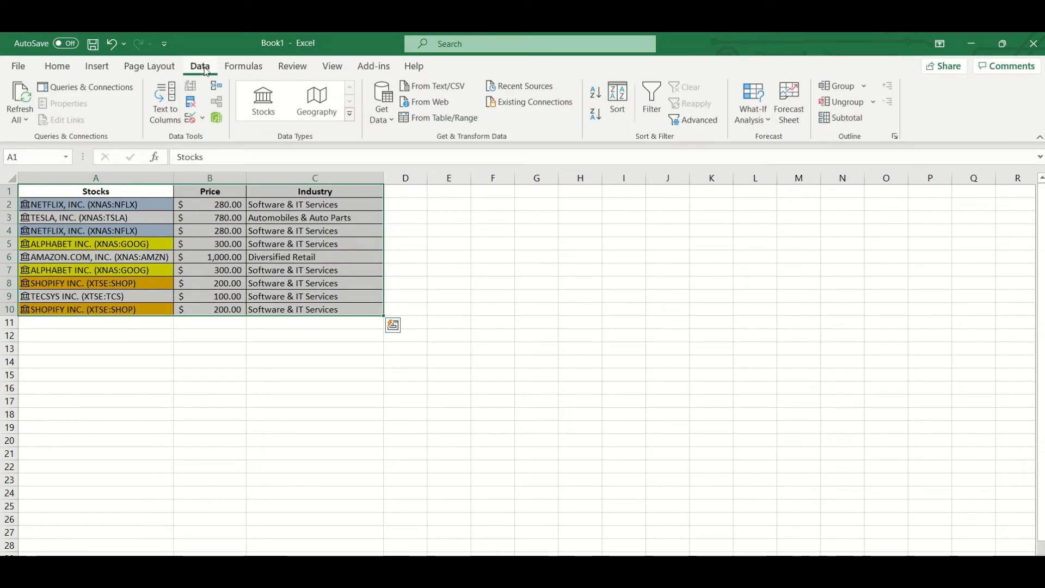
pyautogui.click(192, 103)
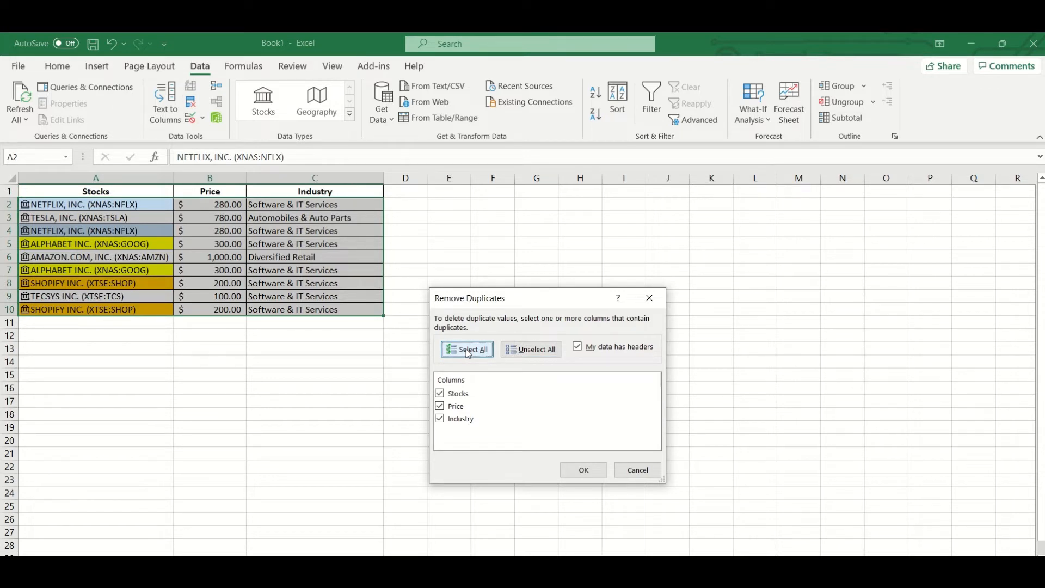
pyautogui.click(526, 350)
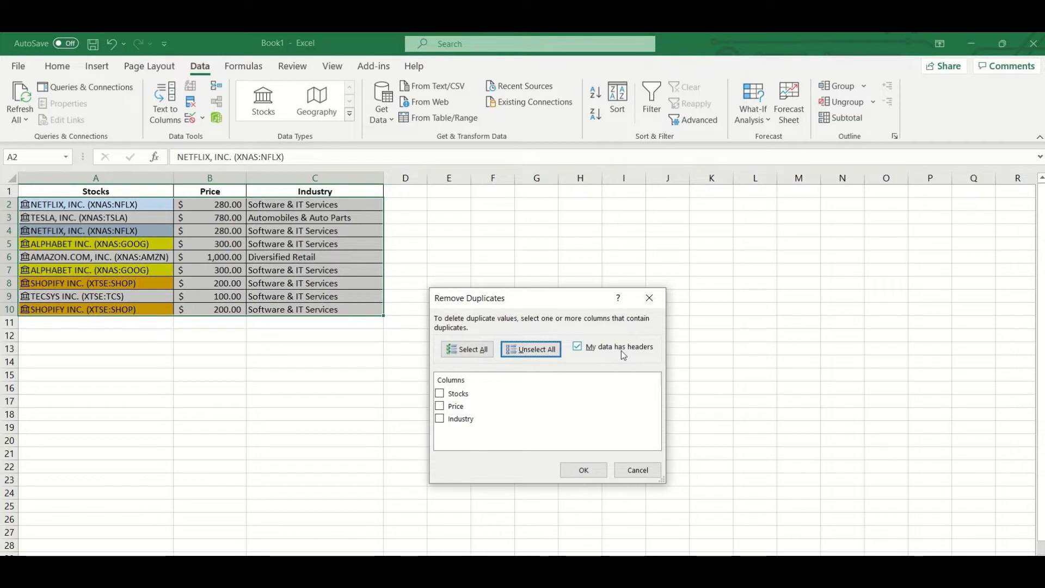
pyautogui.click(581, 349)
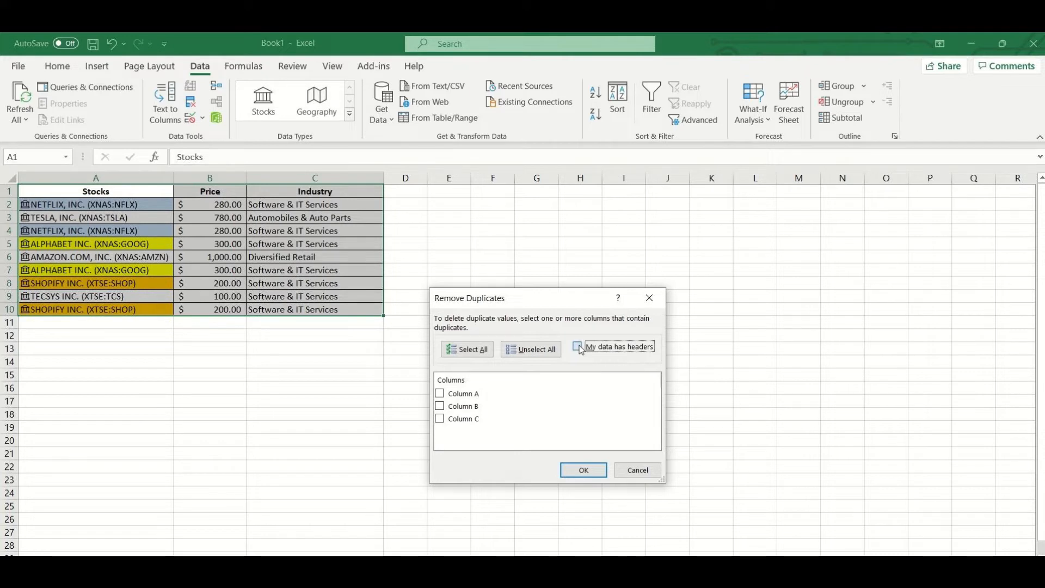
pyautogui.click(579, 347)
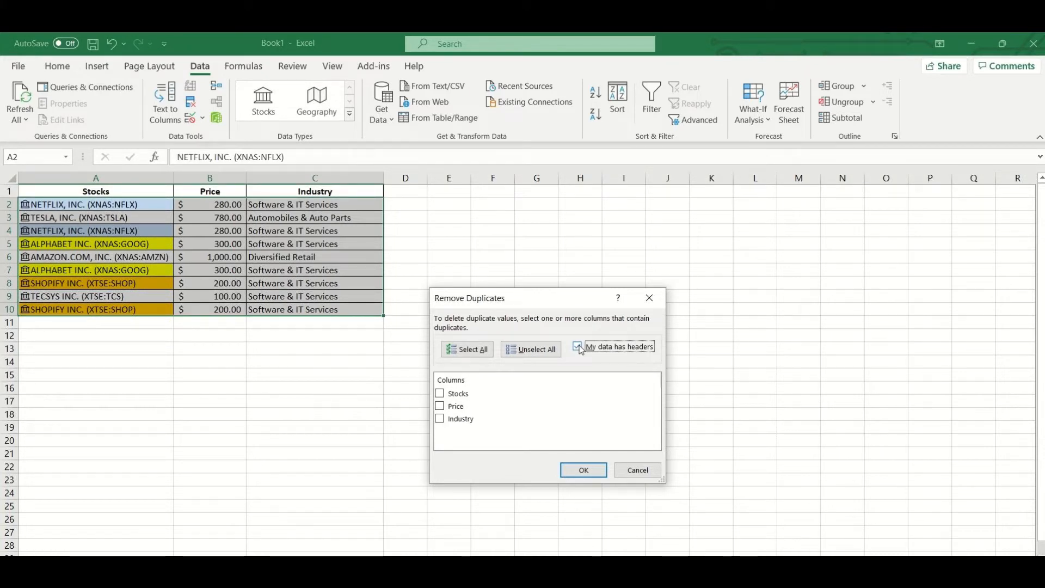
# Step: Remove the duplicate rows based on the Stocks column only, and undo the removal along with the Stocks column fills
pyautogui.click(465, 396)
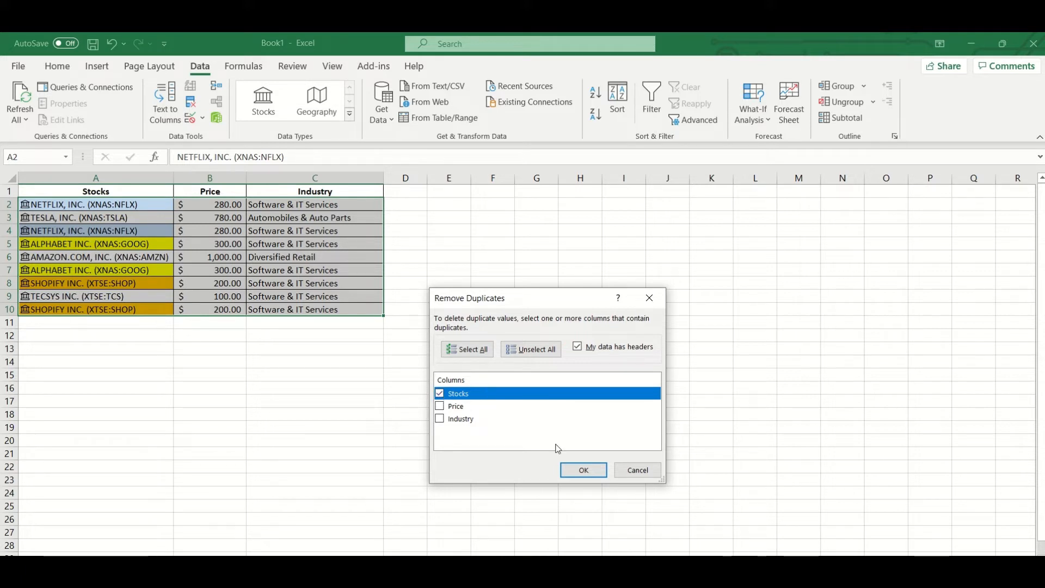
pyautogui.click(568, 471)
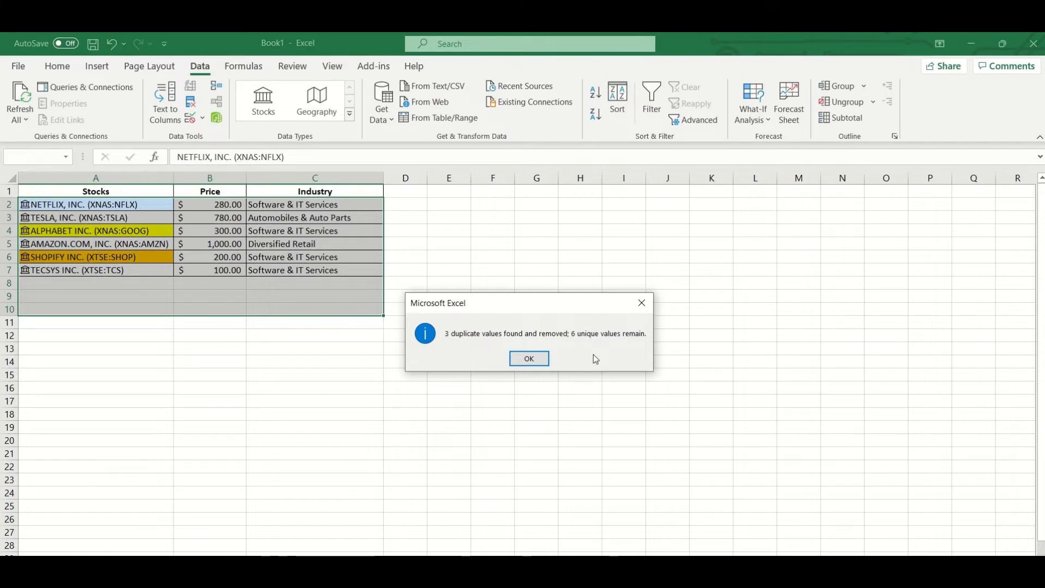
pyautogui.click(537, 360)
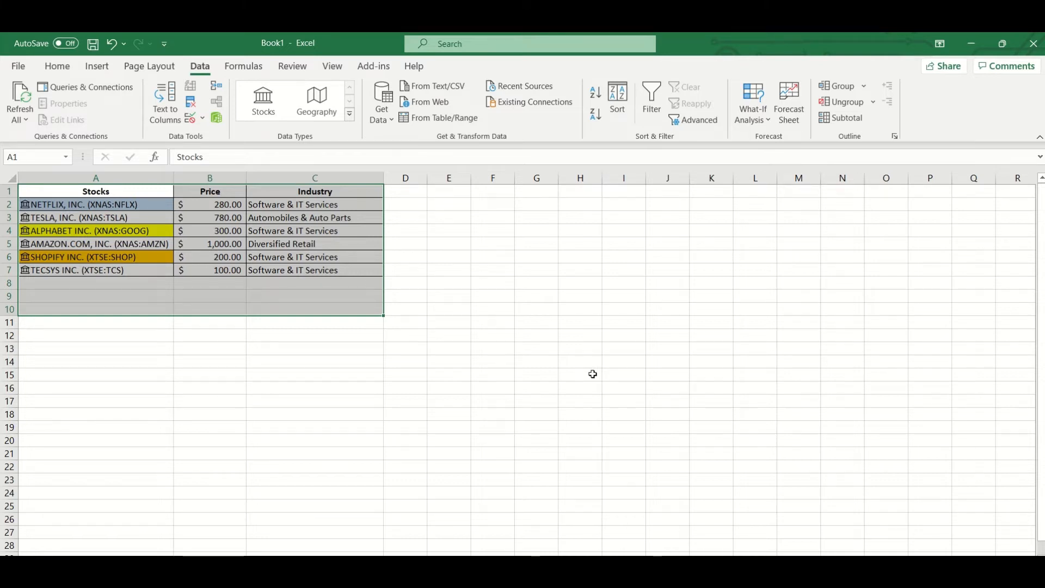
pyautogui.click(593, 374)
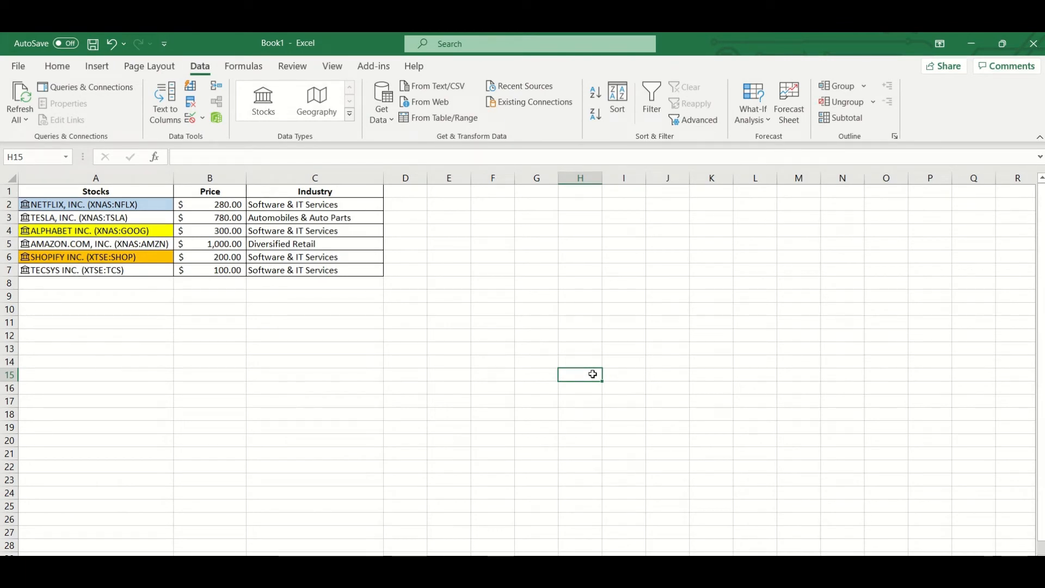
pyautogui.hotkey('ctrl', 'z')
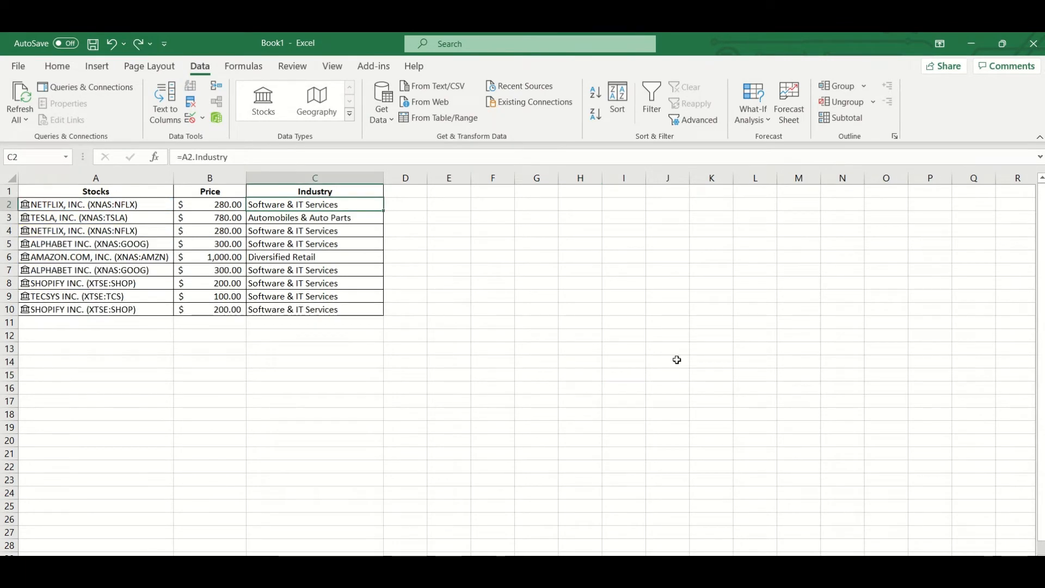
# Step: Fill every Software & IT Services cell in the Industry column (C2, C4, C5 and C7:C10) with orange
pyautogui.click(57, 66)
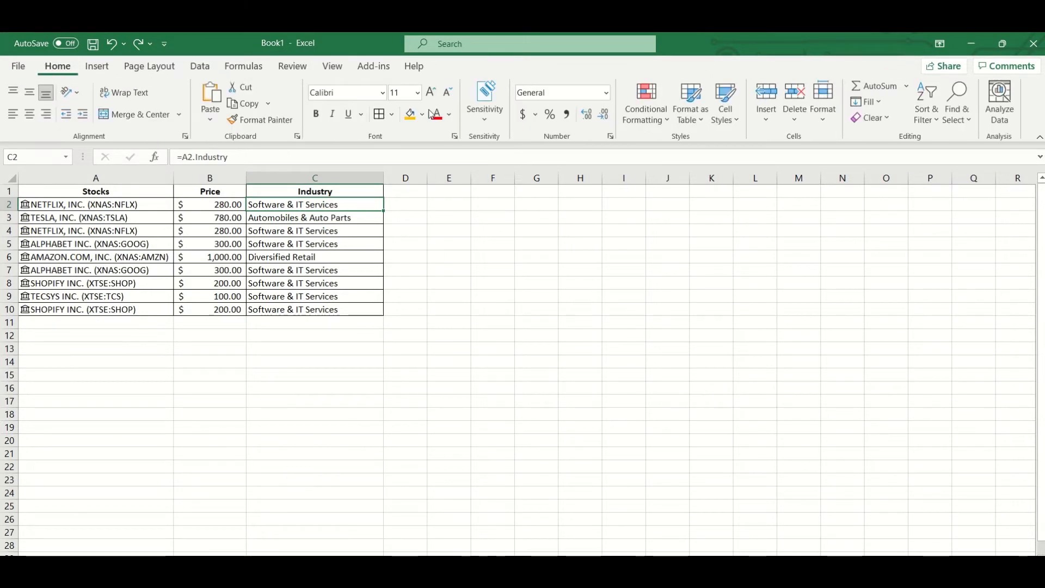
pyautogui.click(411, 115)
pyautogui.click(338, 231)
pyautogui.click(410, 114)
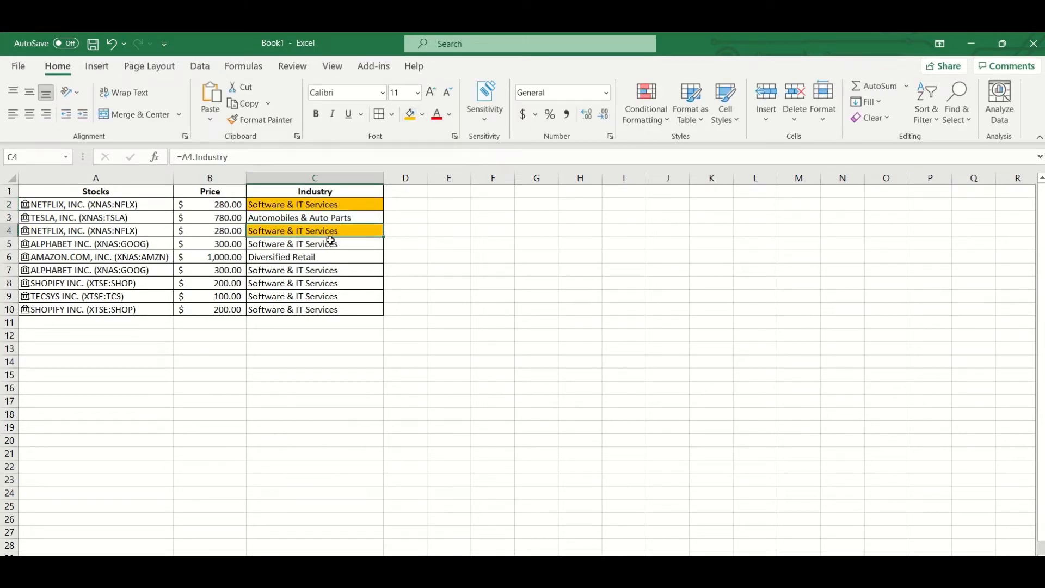
pyautogui.click(330, 240)
pyautogui.click(410, 114)
pyautogui.moveTo(314, 270); pyautogui.dragTo(318, 309)
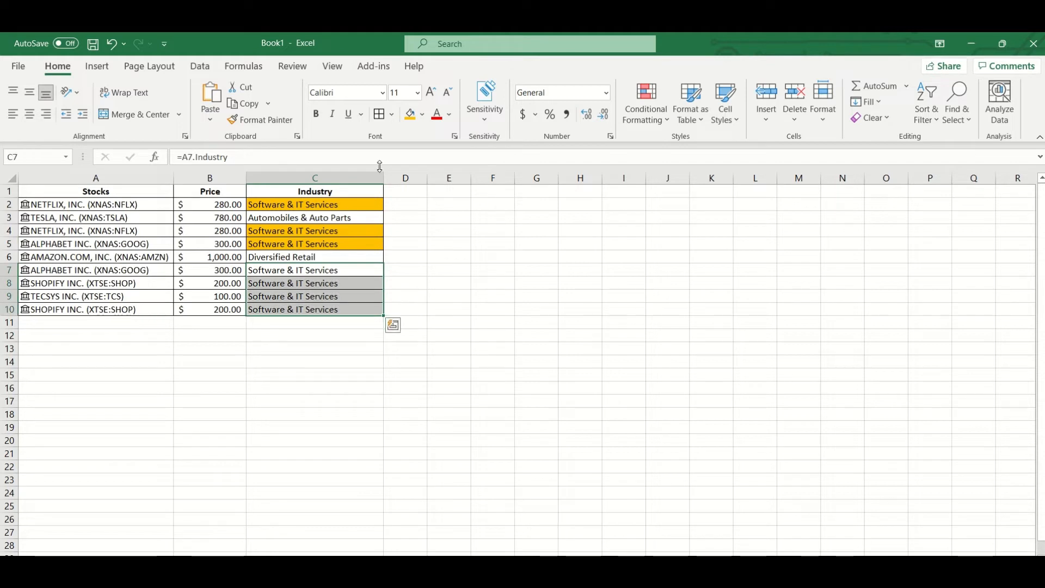
pyautogui.click(410, 114)
pyautogui.click(556, 269)
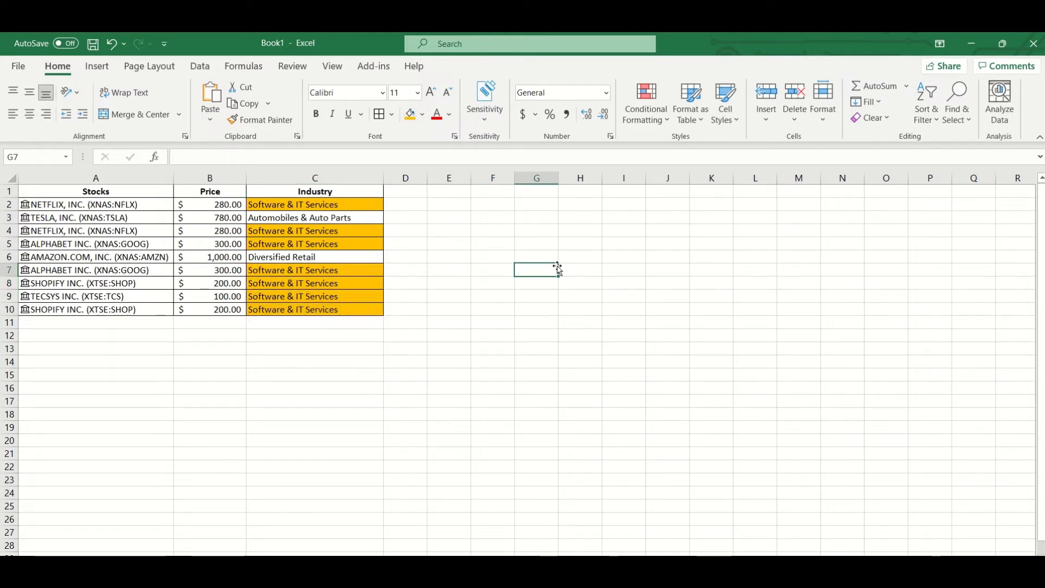
# Step: Remove duplicate rows from the whole stocks table based on the Industry column only, treating the first row as headers
pyautogui.click(107, 192)
pyautogui.hotkey('ctrl', 'a')
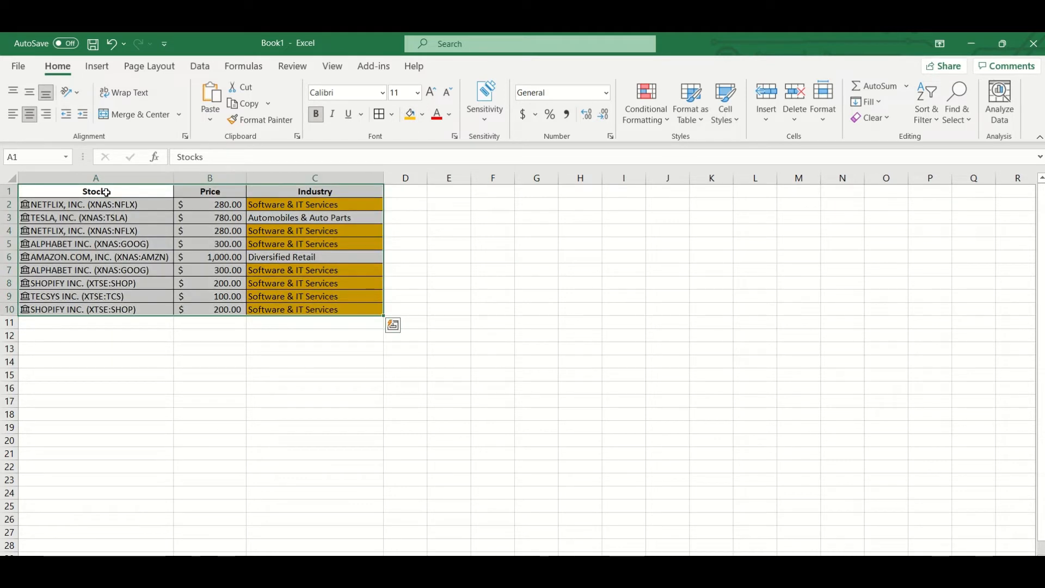
pyautogui.click(199, 66)
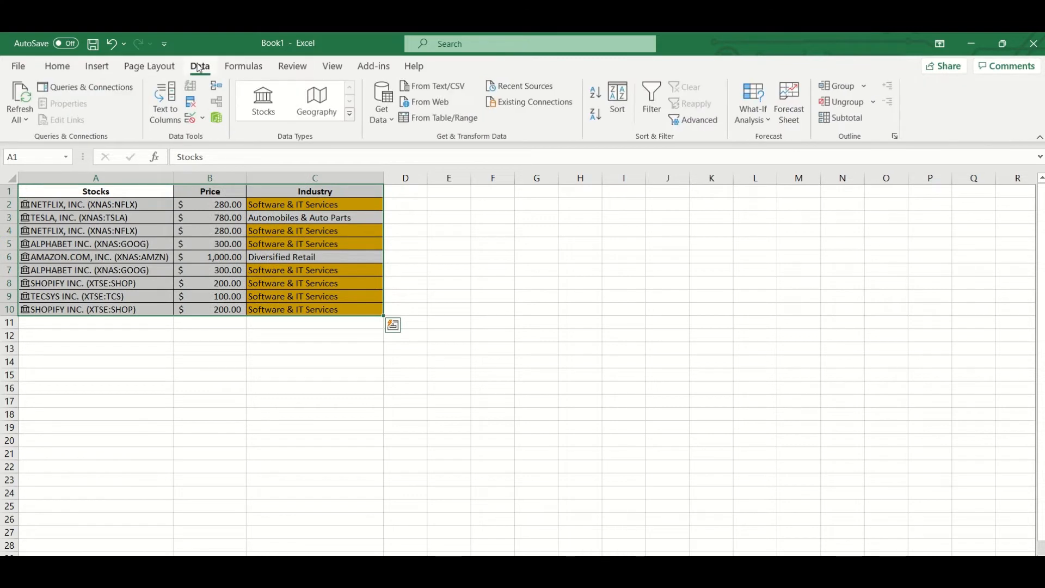
pyautogui.click(192, 105)
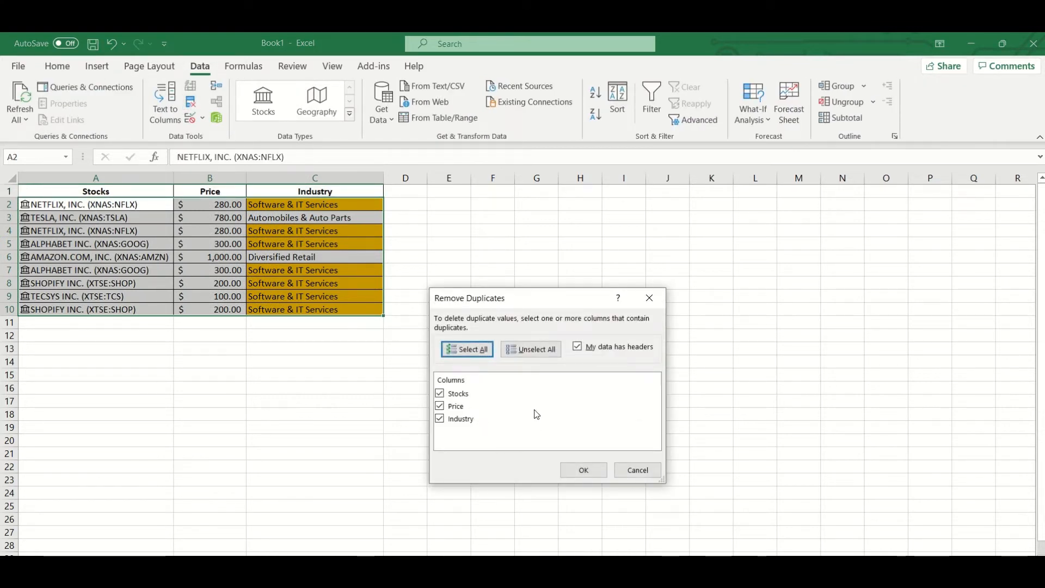
pyautogui.click(537, 351)
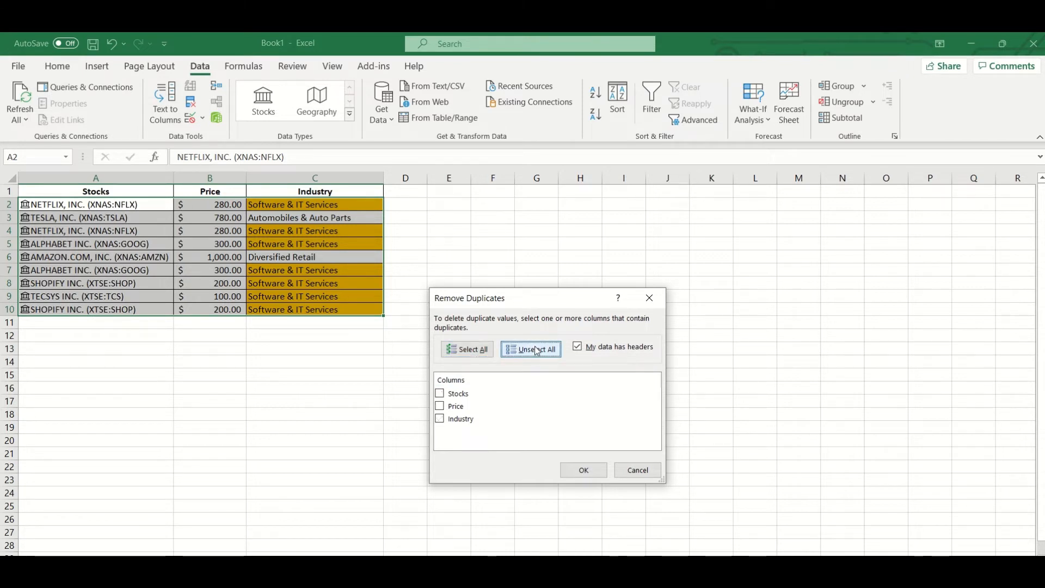
pyautogui.click(466, 422)
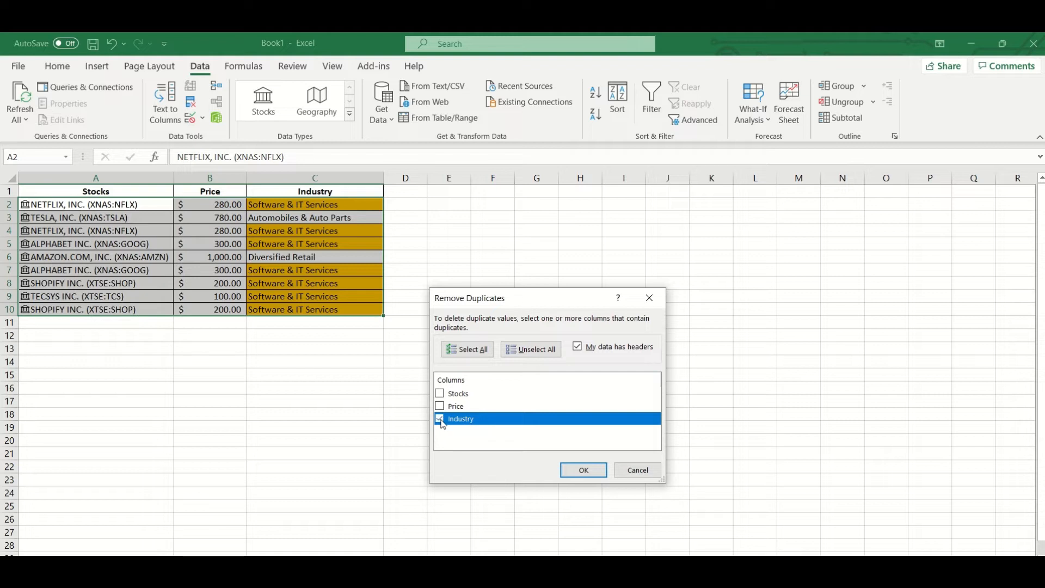
pyautogui.click(580, 471)
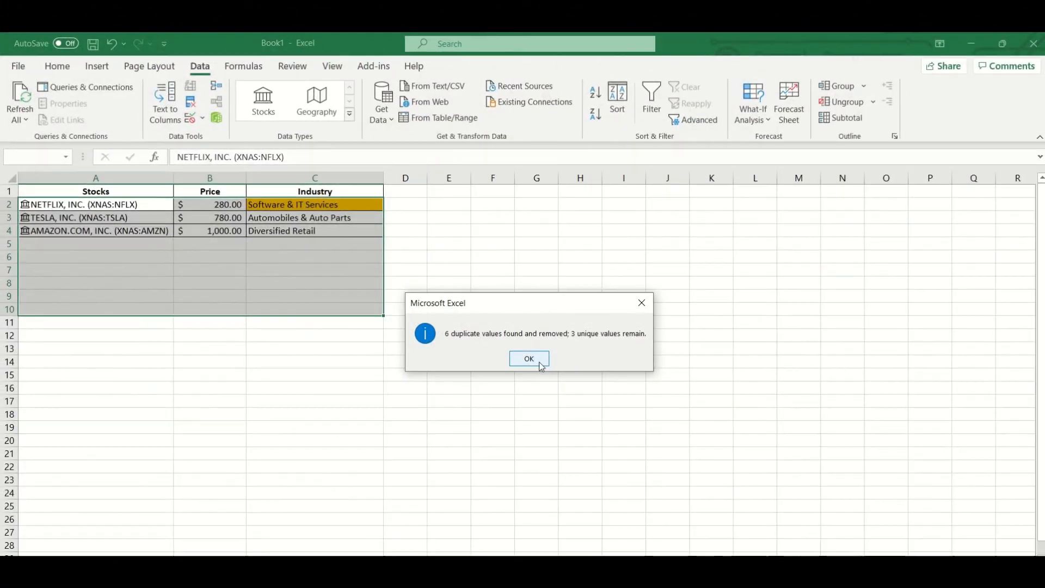
pyautogui.click(539, 361)
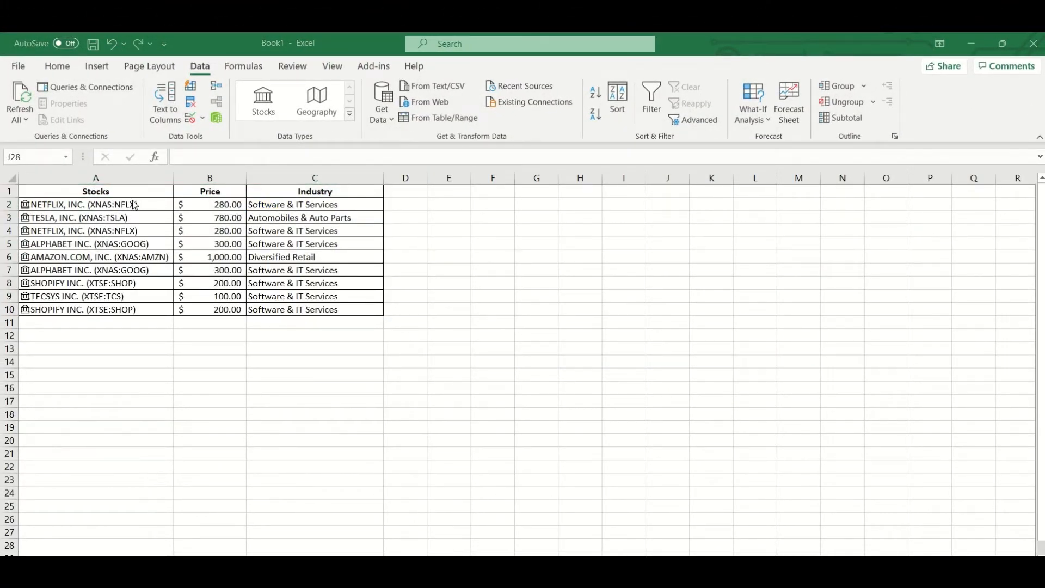
# Step: Fill both complete Netflix rows of the table, A2:C2 and A4:C4, with orange
pyautogui.moveTo(128, 205); pyautogui.dragTo(289, 207)
pyautogui.click(59, 67)
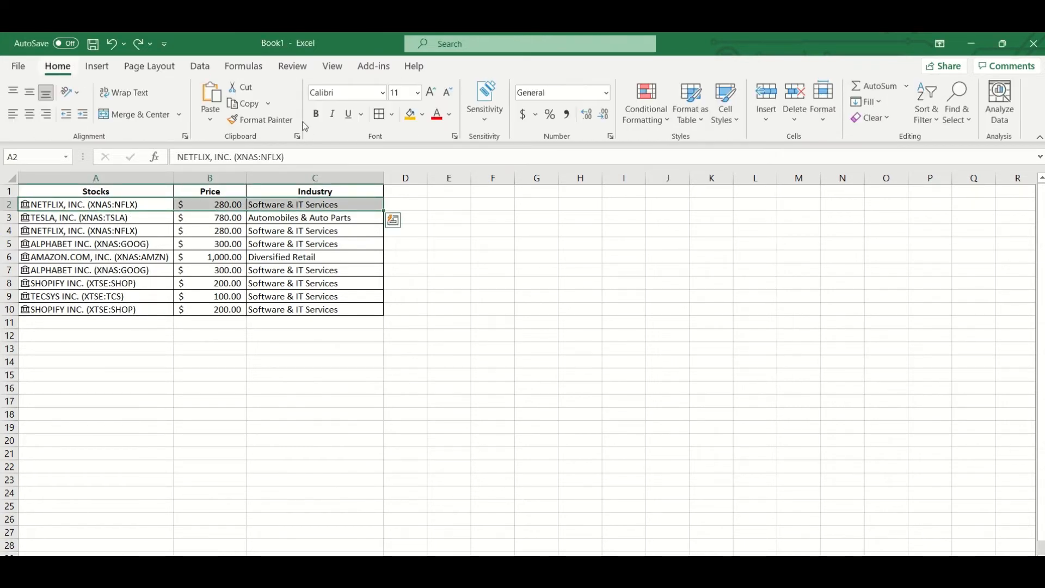
pyautogui.click(410, 115)
pyautogui.moveTo(115, 231); pyautogui.dragTo(282, 231)
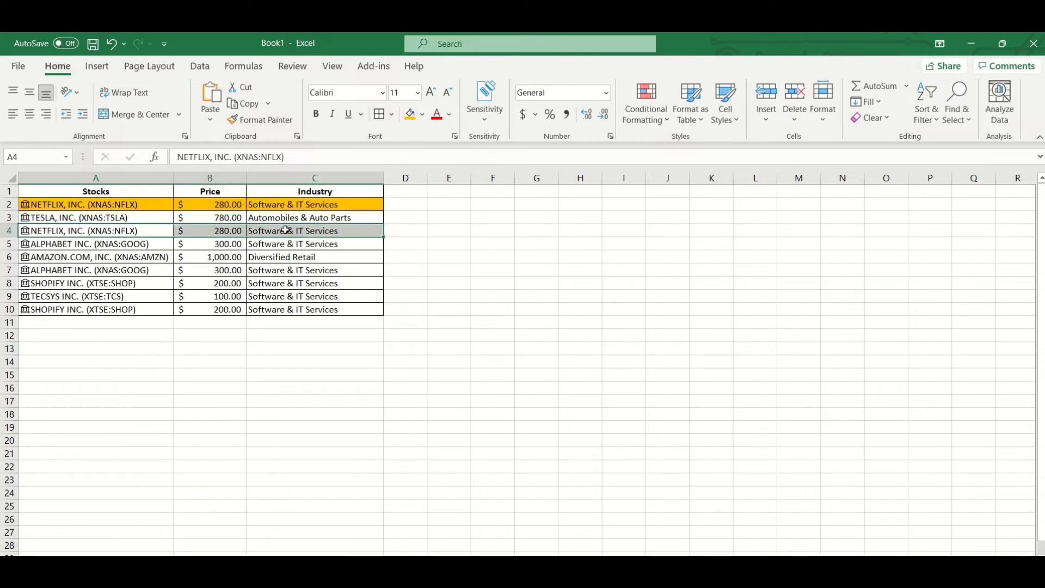
pyautogui.click(410, 114)
pyautogui.click(598, 241)
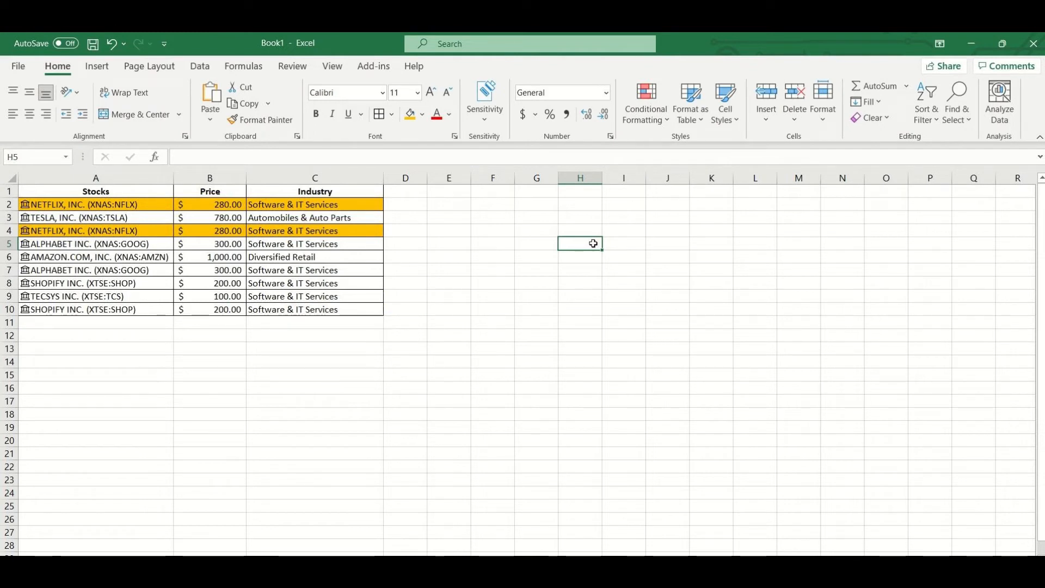
# Step: Remove duplicate rows from the whole stocks table based on the Stocks, Price and Industry columns together, keeping the headers option on
pyautogui.click(166, 189)
pyautogui.hotkey('ctrl', 'a')
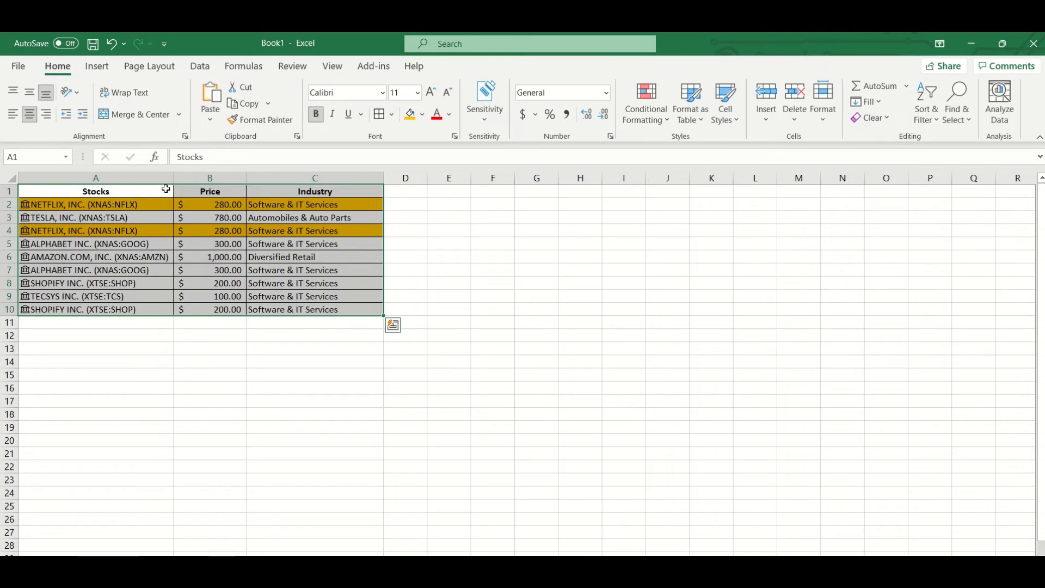
pyautogui.click(200, 65)
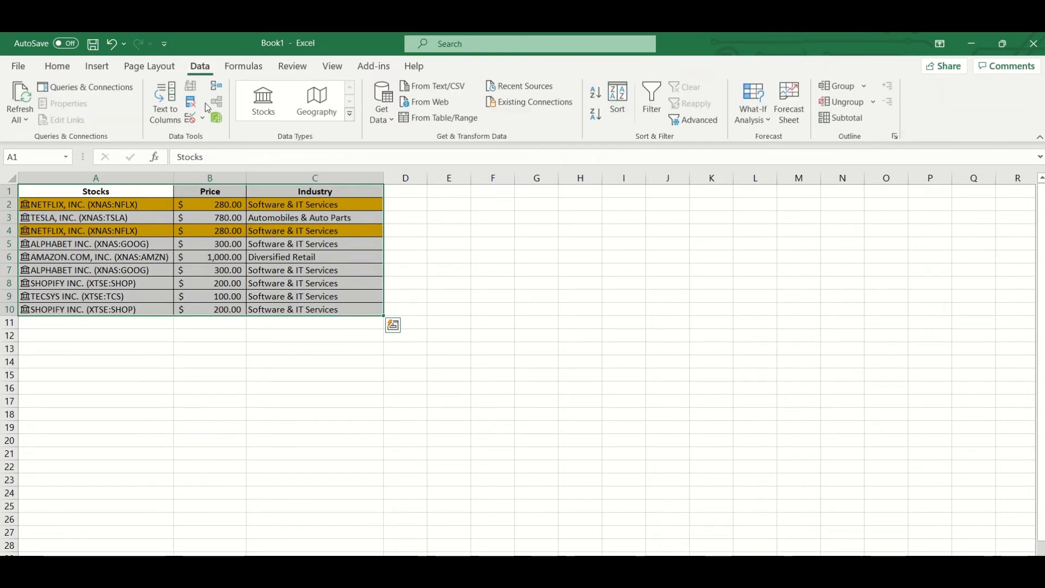
pyautogui.click(192, 104)
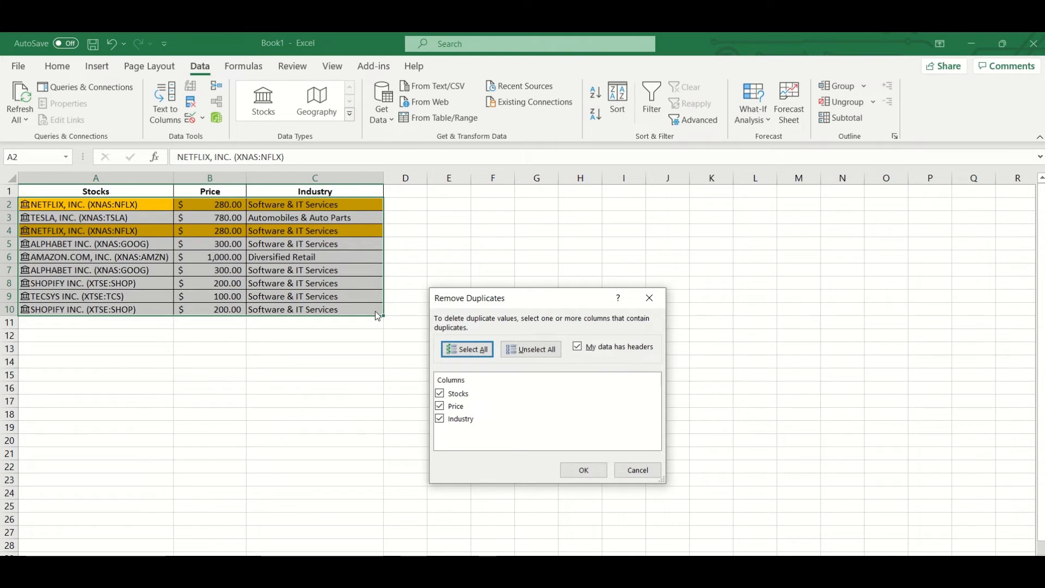
pyautogui.click(530, 352)
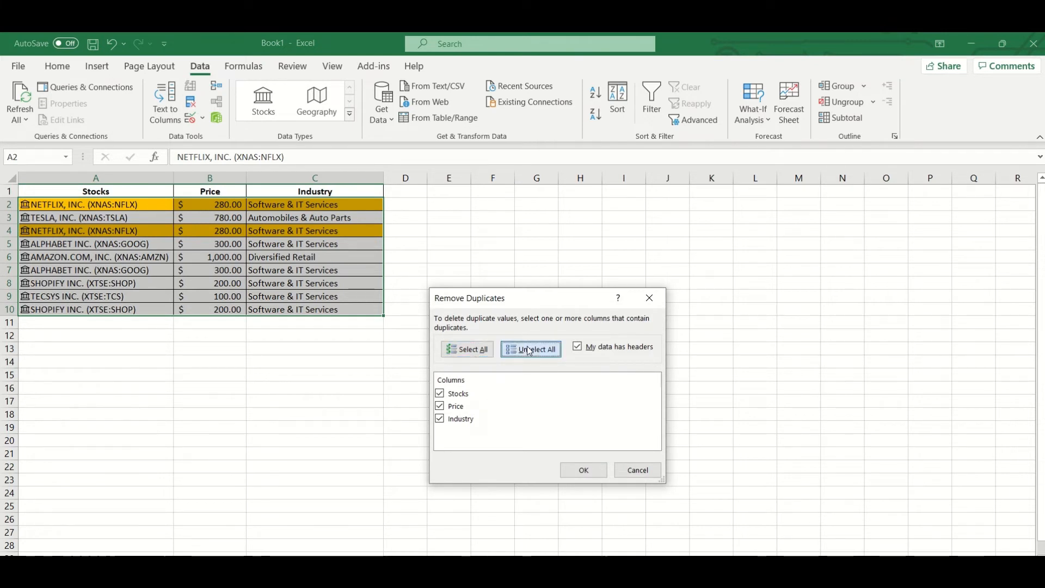
pyautogui.click(467, 349)
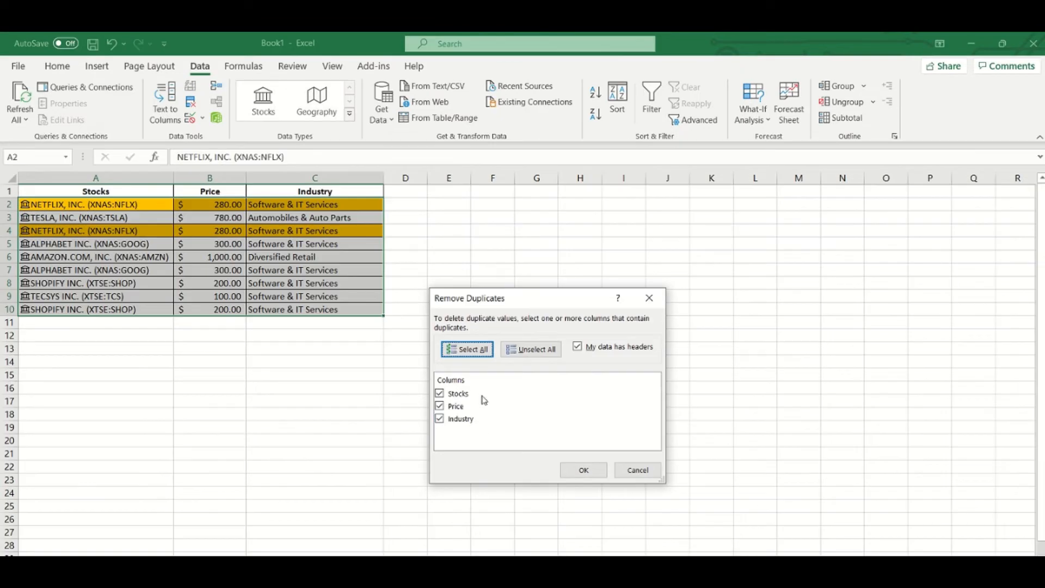
pyautogui.click(581, 474)
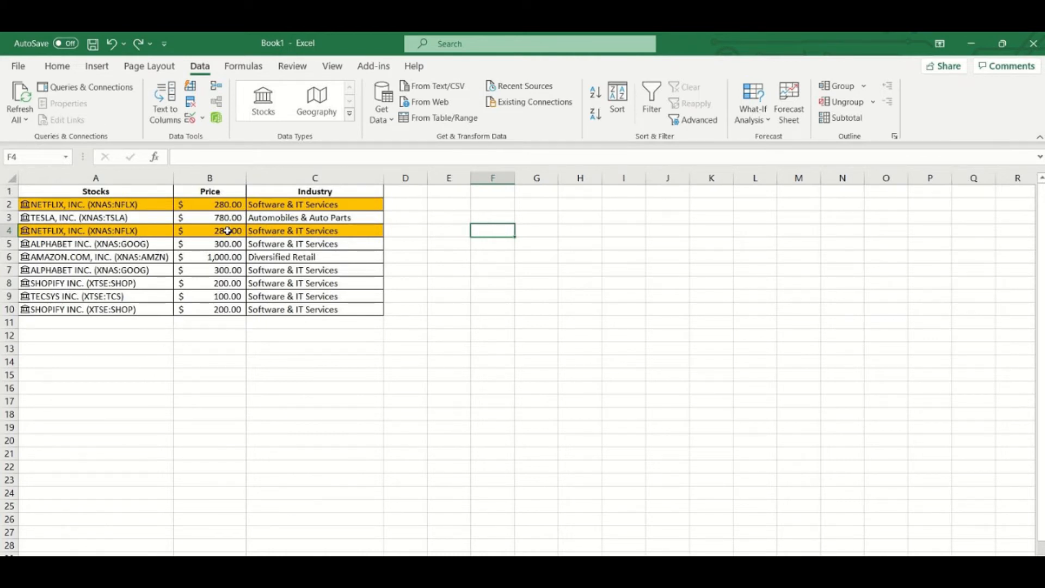
# Step: Set the price of the second Netflix entry in B4 to 285
pyautogui.doubleClick(227, 230)
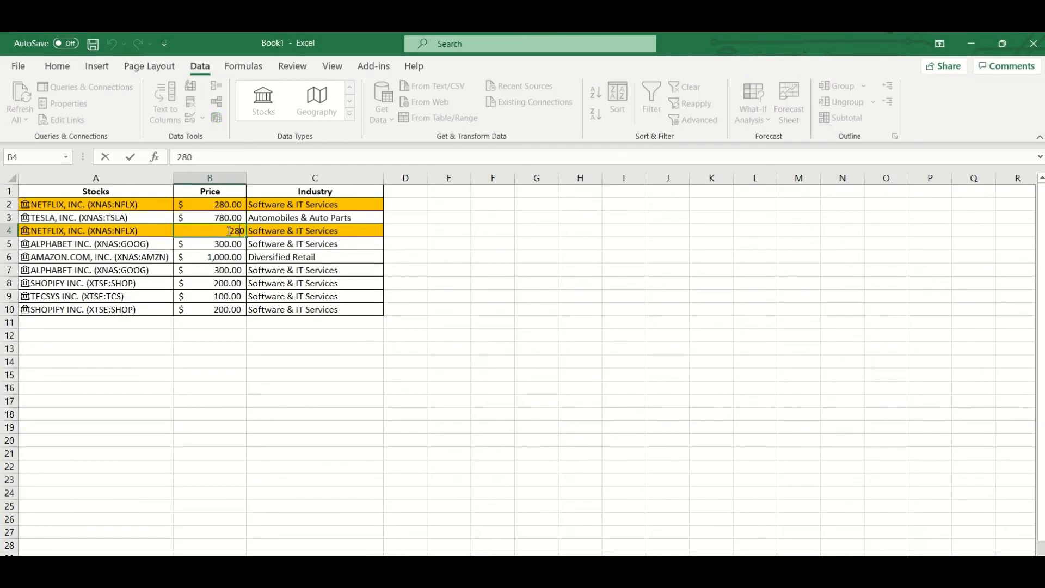
pyautogui.press('BackSpace')
pyautogui.write('5')
pyautogui.click(505, 255)
# Step: Remove duplicates from the table again with all three columns checked, and compare the two highlighted Netflix rows
pyautogui.click(138, 194)
pyautogui.hotkey('ctrl', 'a')
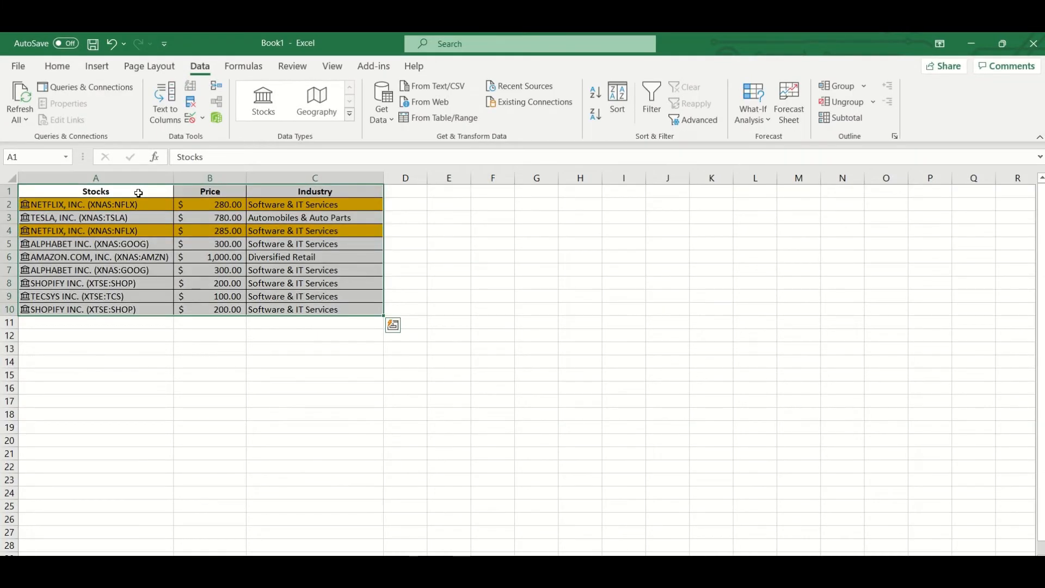
pyautogui.click(194, 109)
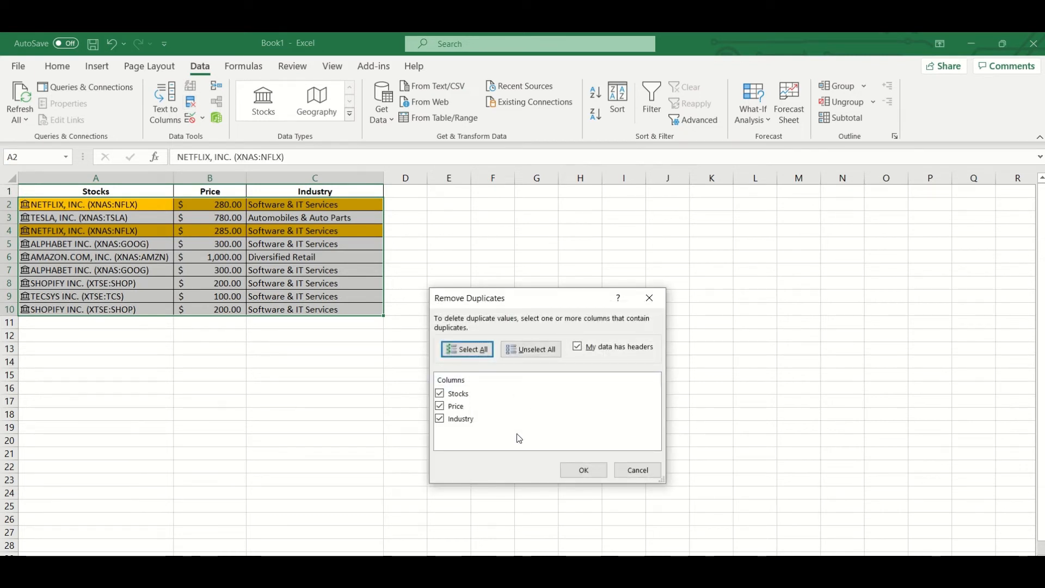
pyautogui.click(579, 467)
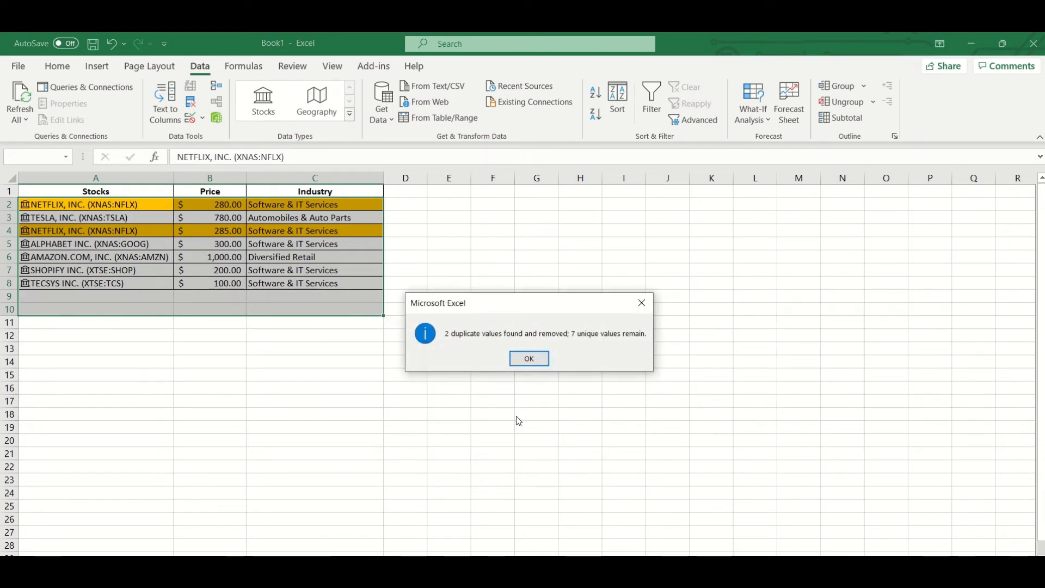
pyautogui.click(531, 361)
pyautogui.click(479, 285)
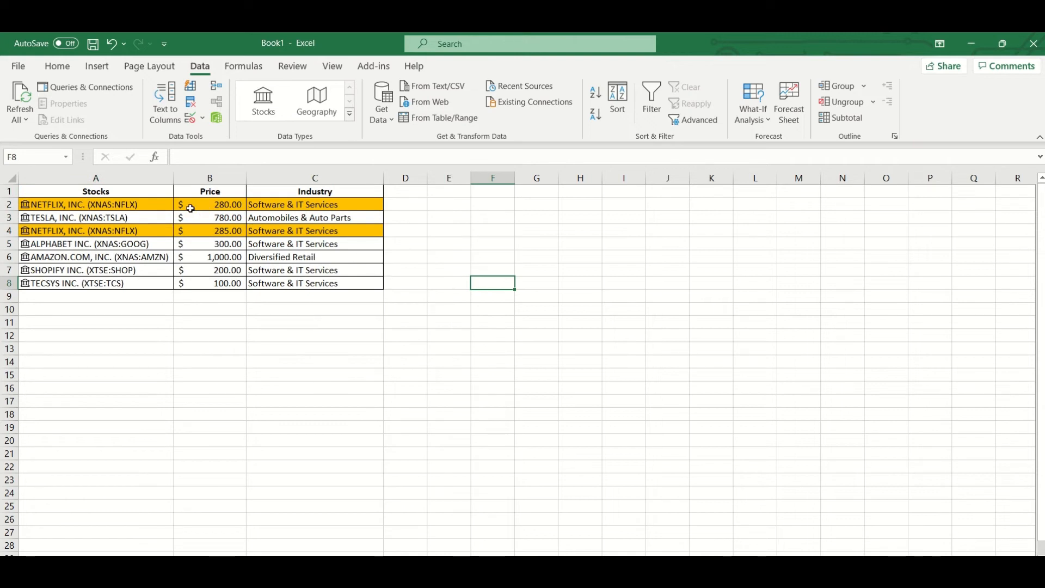
pyautogui.moveTo(85, 204); pyautogui.dragTo(304, 205)
pyautogui.moveTo(91, 229); pyautogui.dragTo(321, 231)
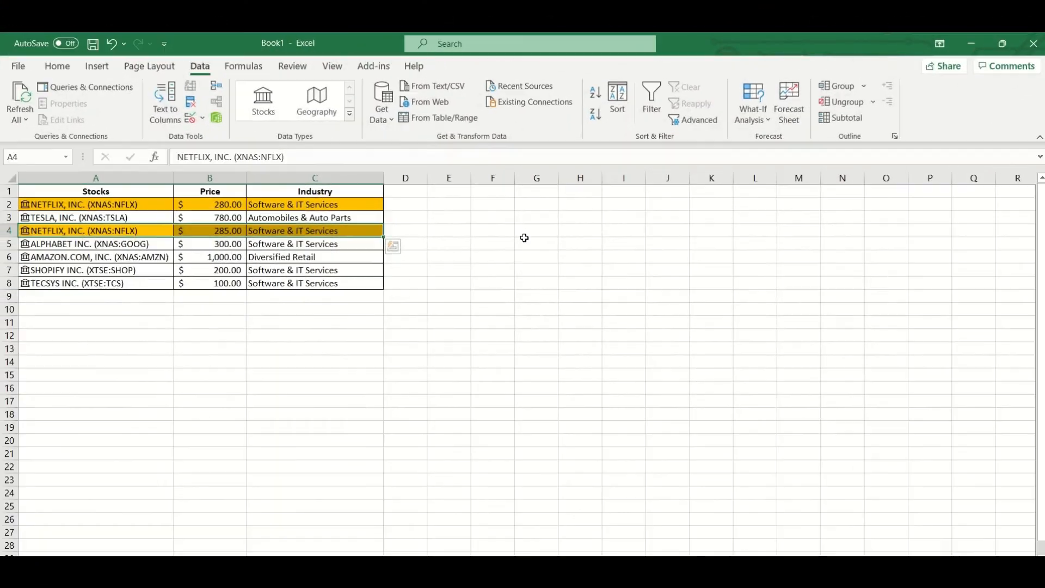
pyautogui.click(524, 238)
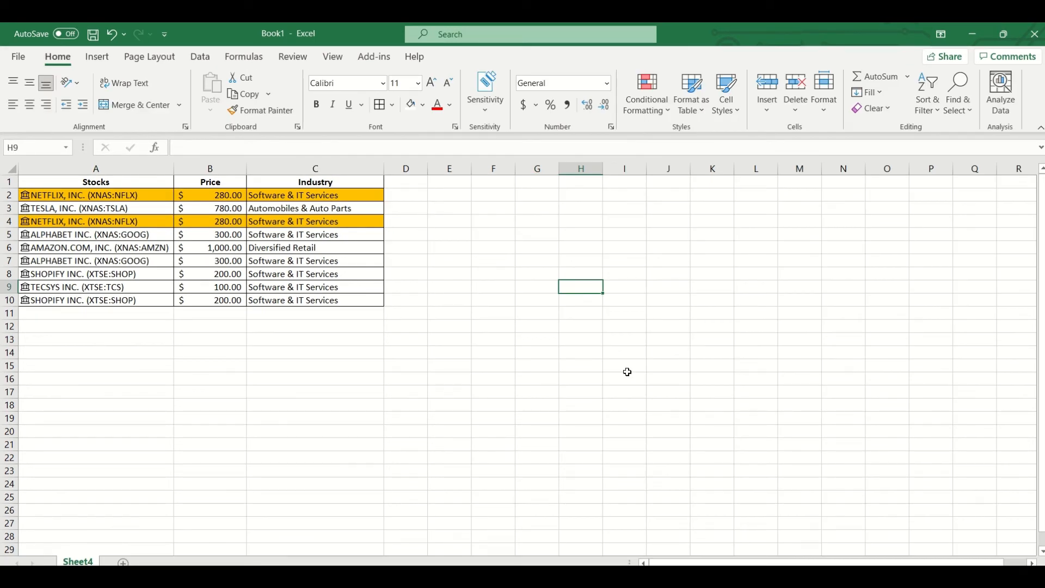
# Step: Remove the duplicates from the Stocks column alone, continuing with the current selection instead of expanding it to the neighbouring data
pyautogui.click(118, 169)
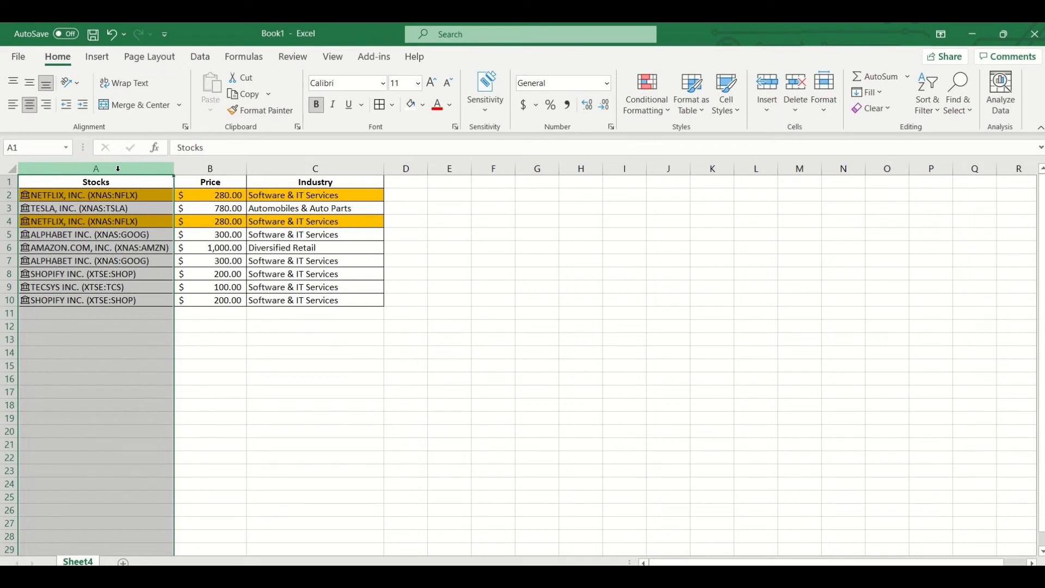
pyautogui.click(198, 57)
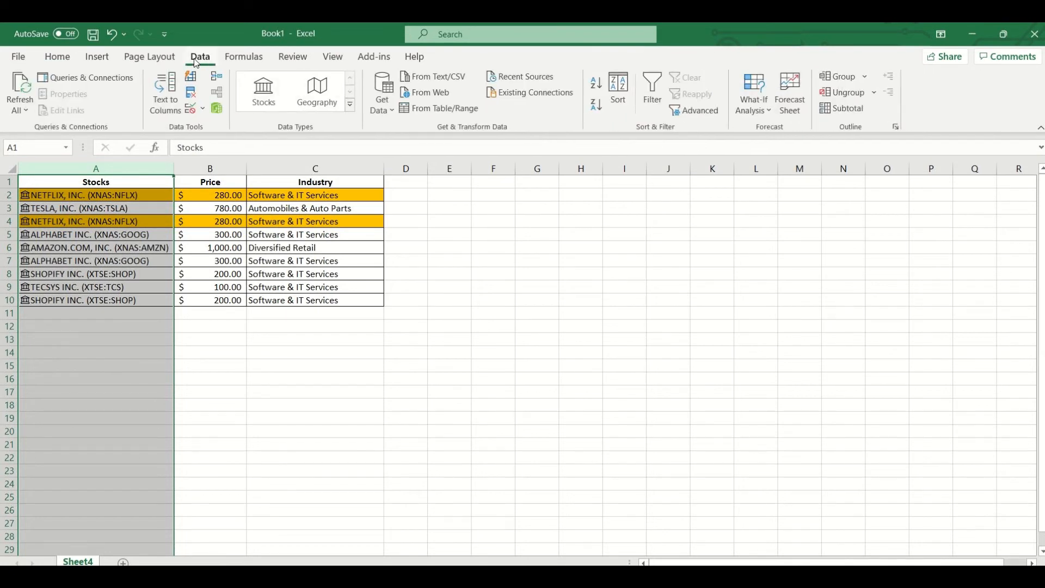
pyautogui.click(192, 98)
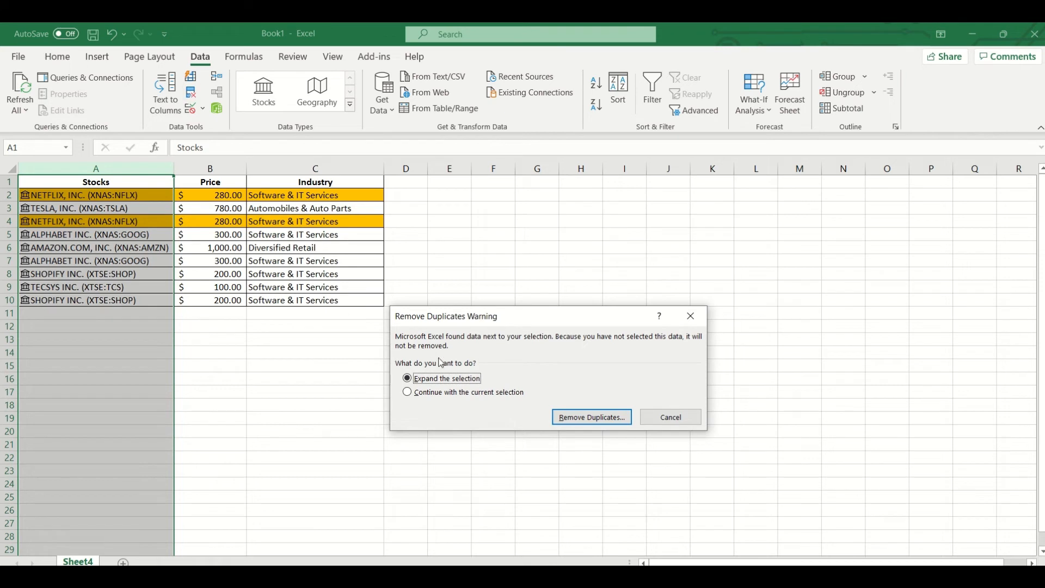
pyautogui.click(437, 394)
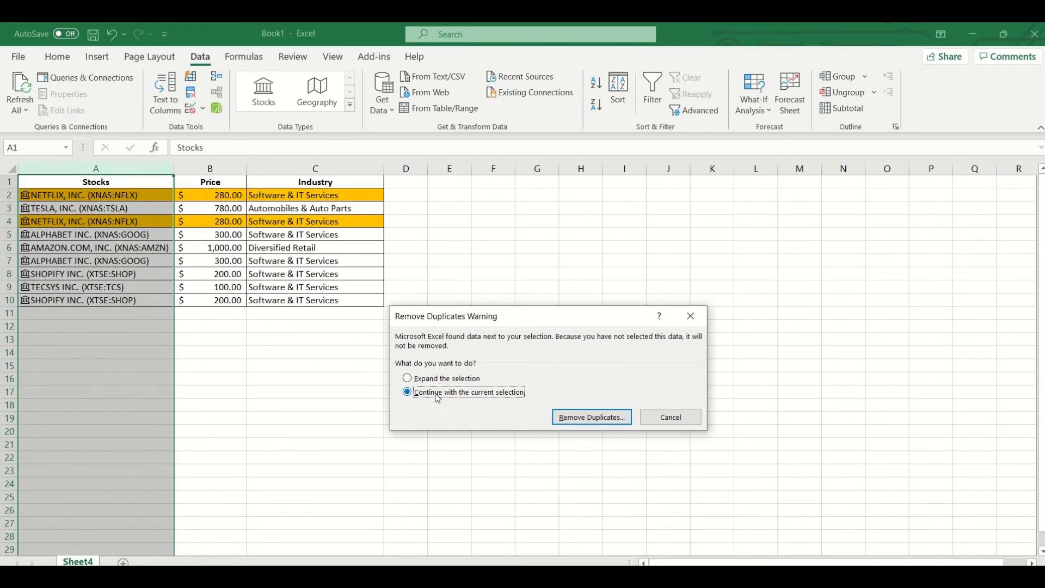
pyautogui.click(586, 417)
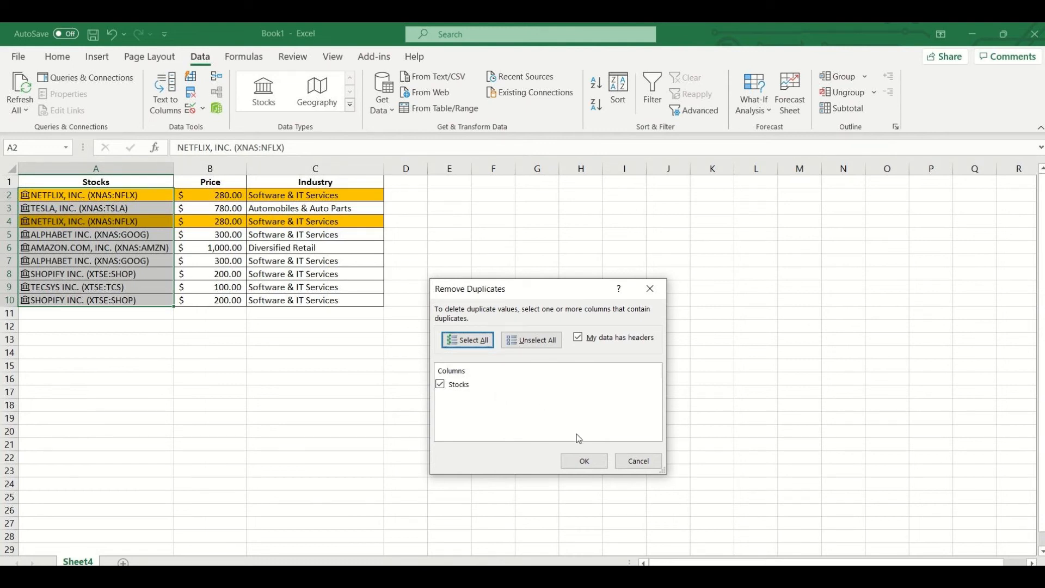
pyautogui.click(585, 462)
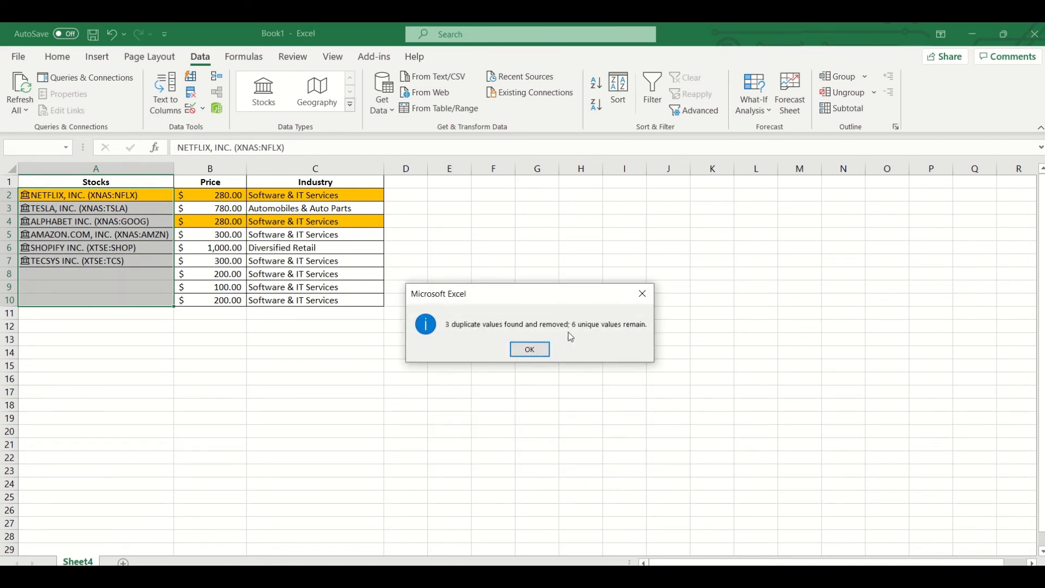
pyautogui.click(530, 349)
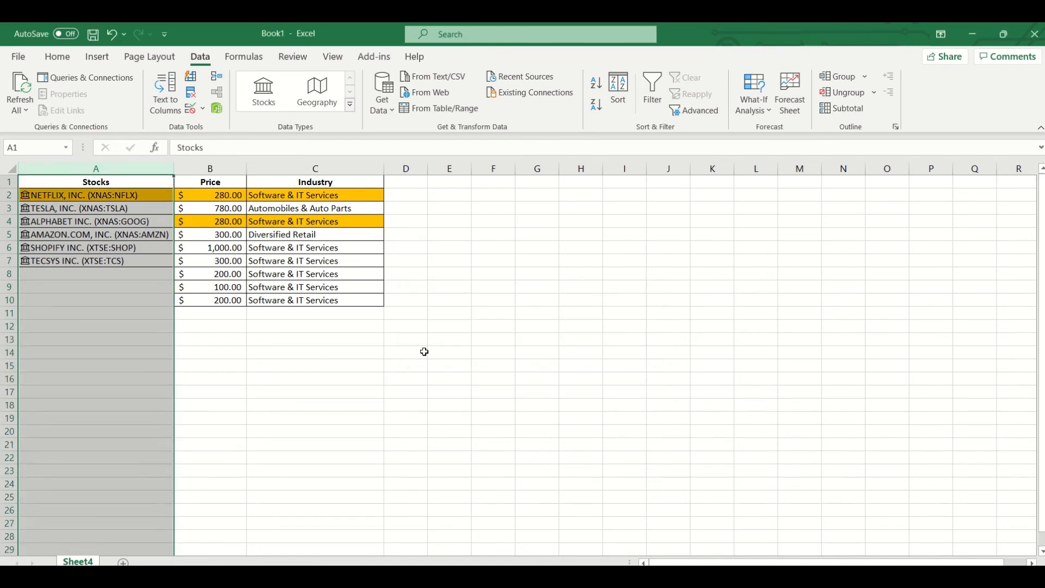
pyautogui.click(362, 361)
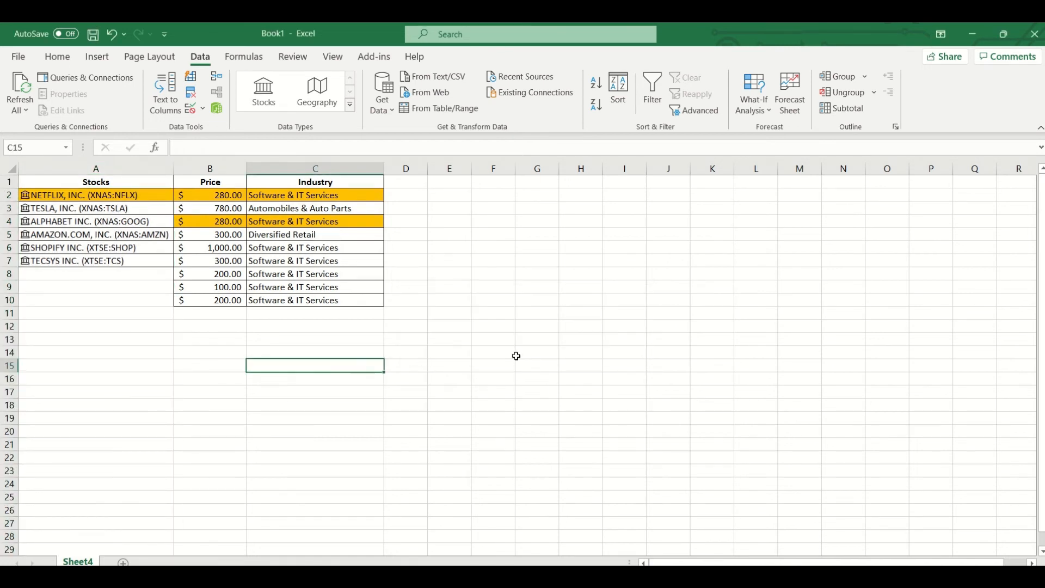